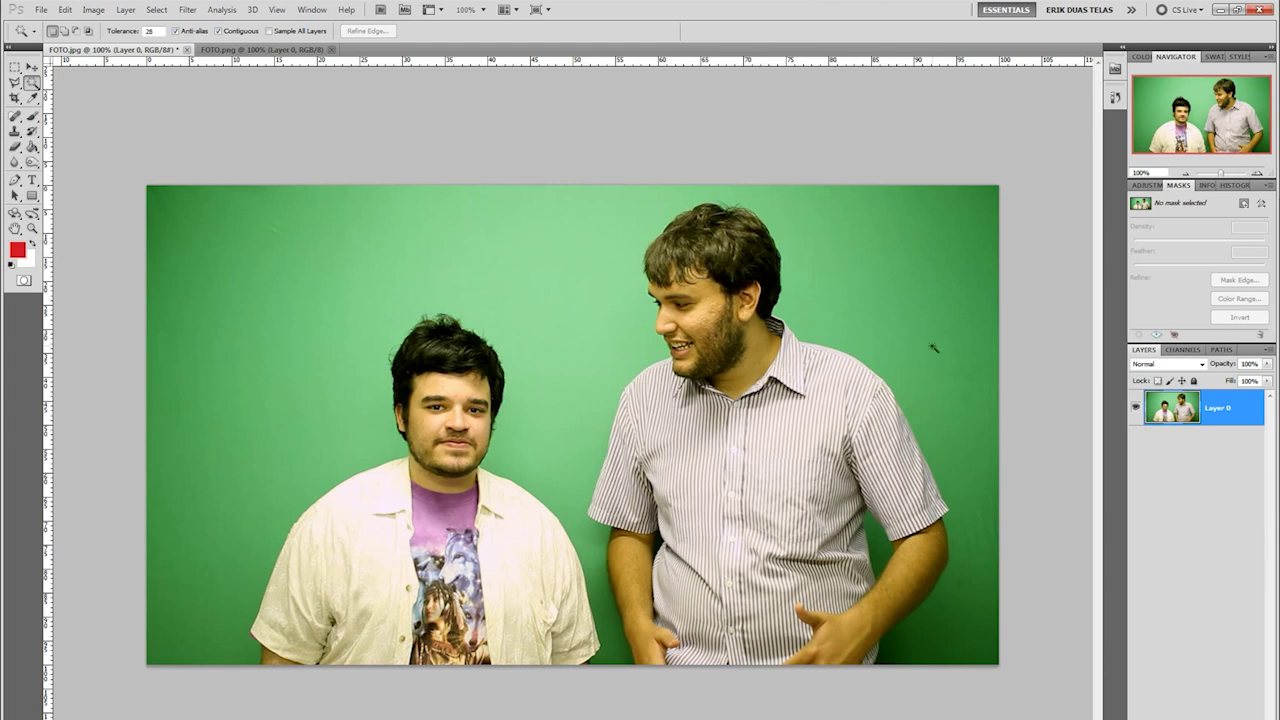
Remove the green background above and between the two men, down to the image's lower edge, using Magic Wand selections
mouse_move(548, 305)
left_mouse_down()
mouse_move(420, 360)
mouse_move(553, 460)
left_mouse_up()
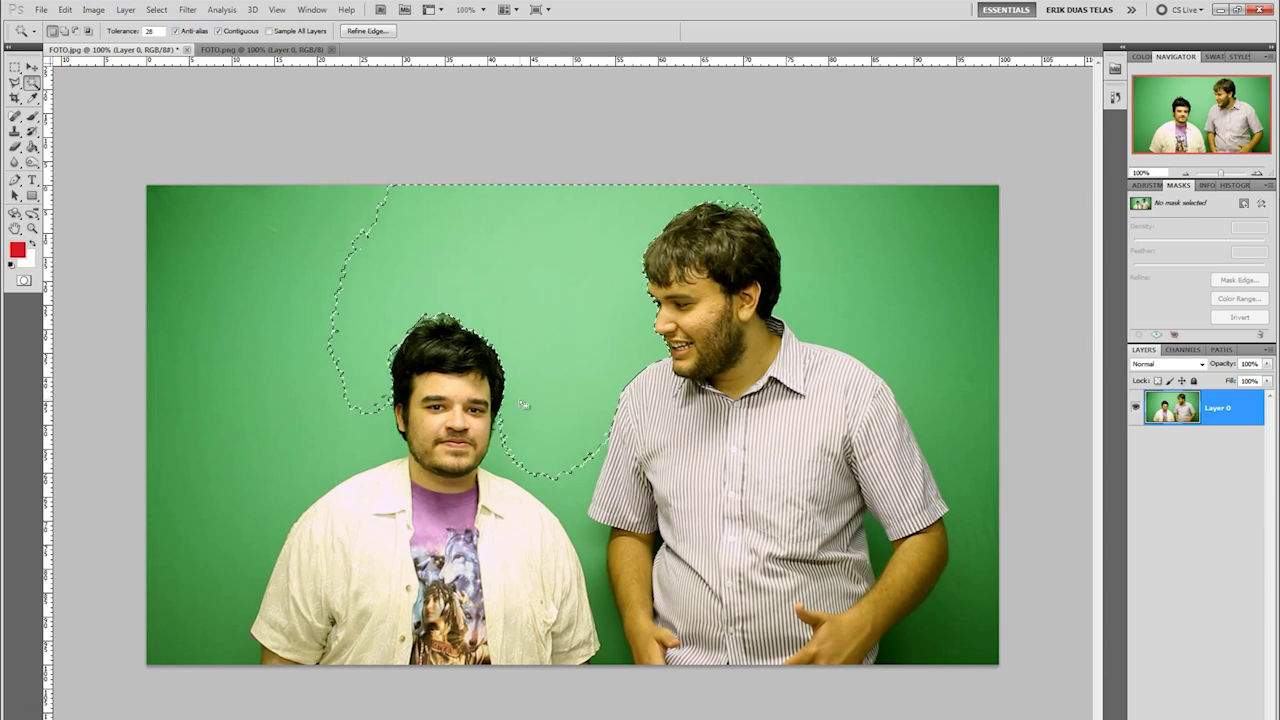
key("Delete")
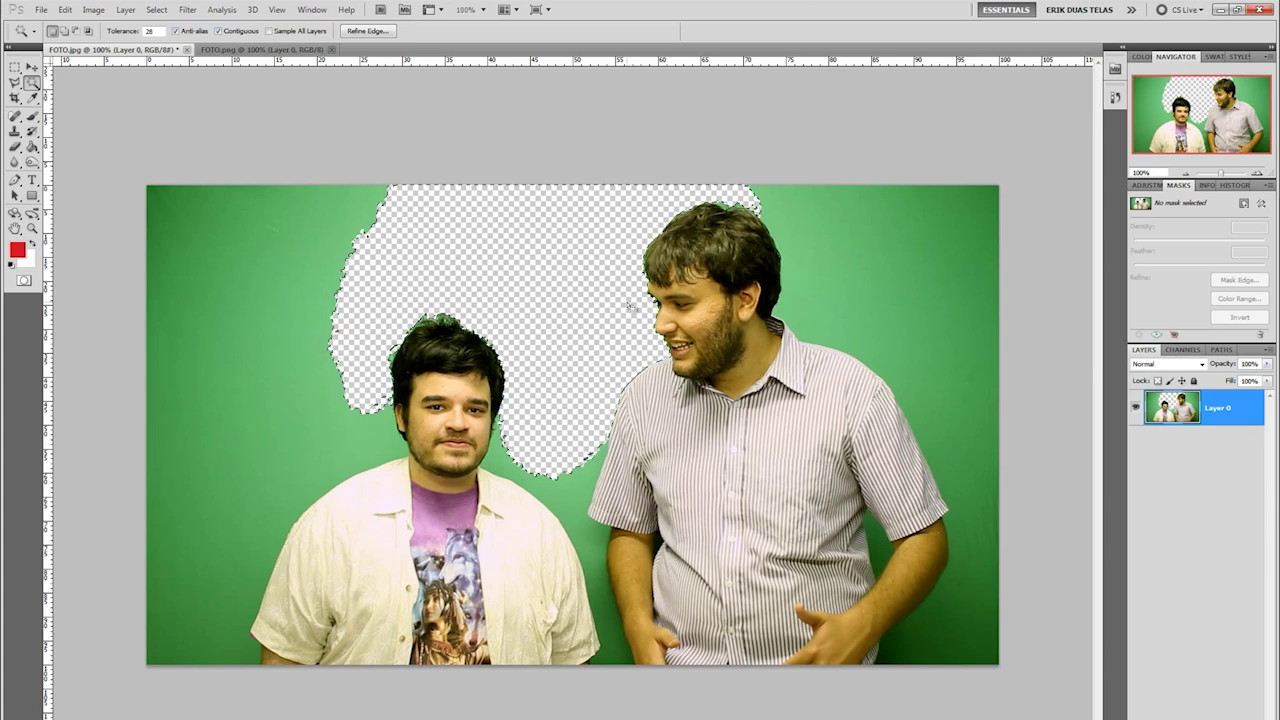
key("ctrl+d")
left_click(588, 491)
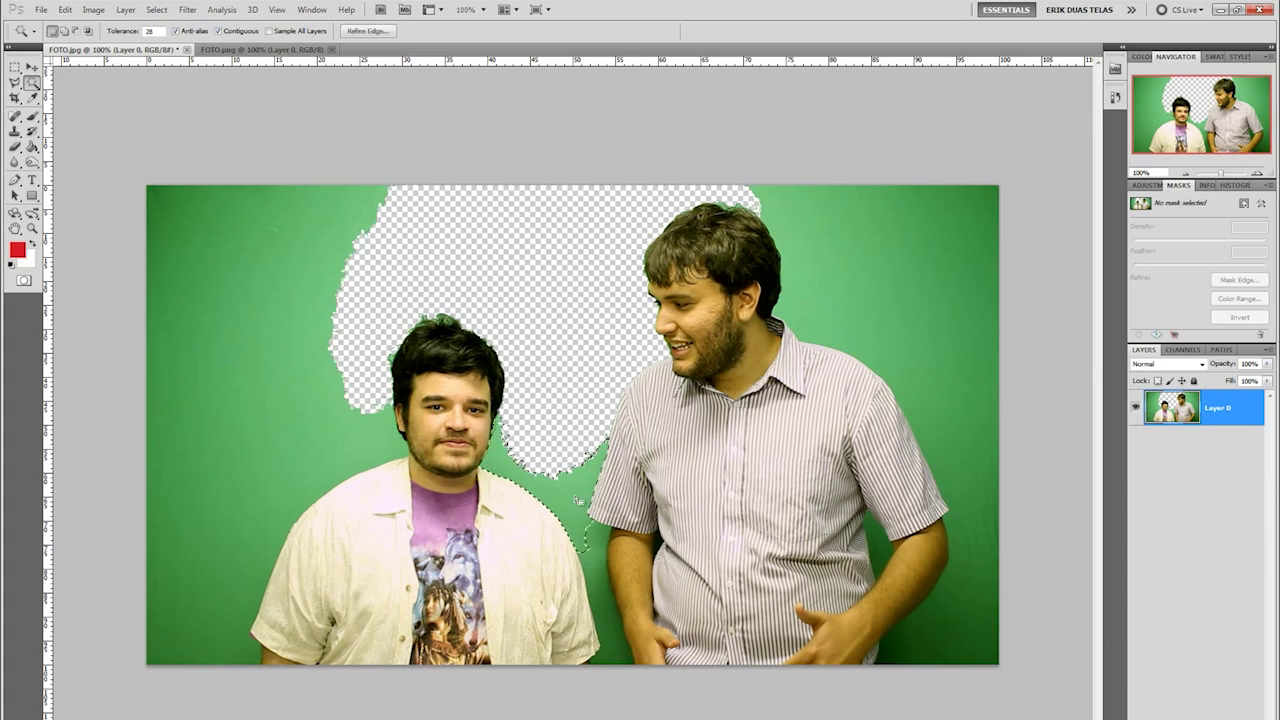
key("Delete")
left_click(594, 556)
key("Delete")
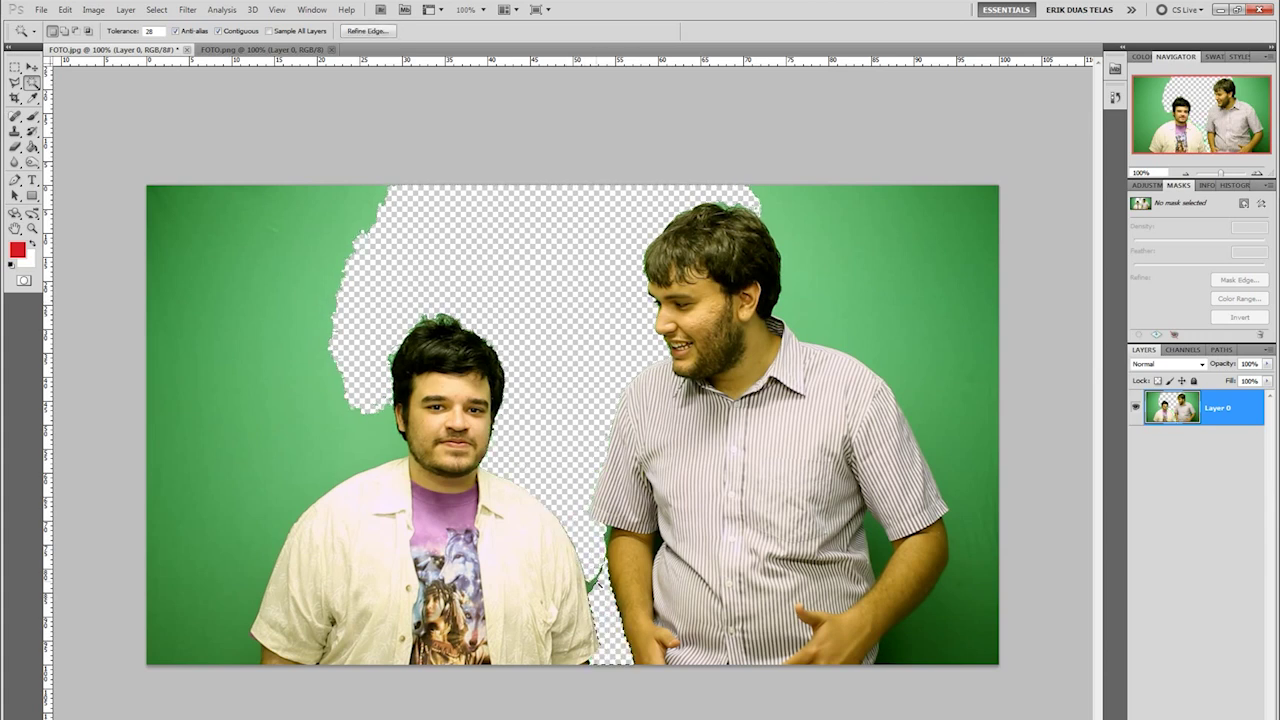
Remove the green background on the far side of the taller man with the Magic Wand, then switch to the Rectangular Marquee tool
left_click(887, 328)
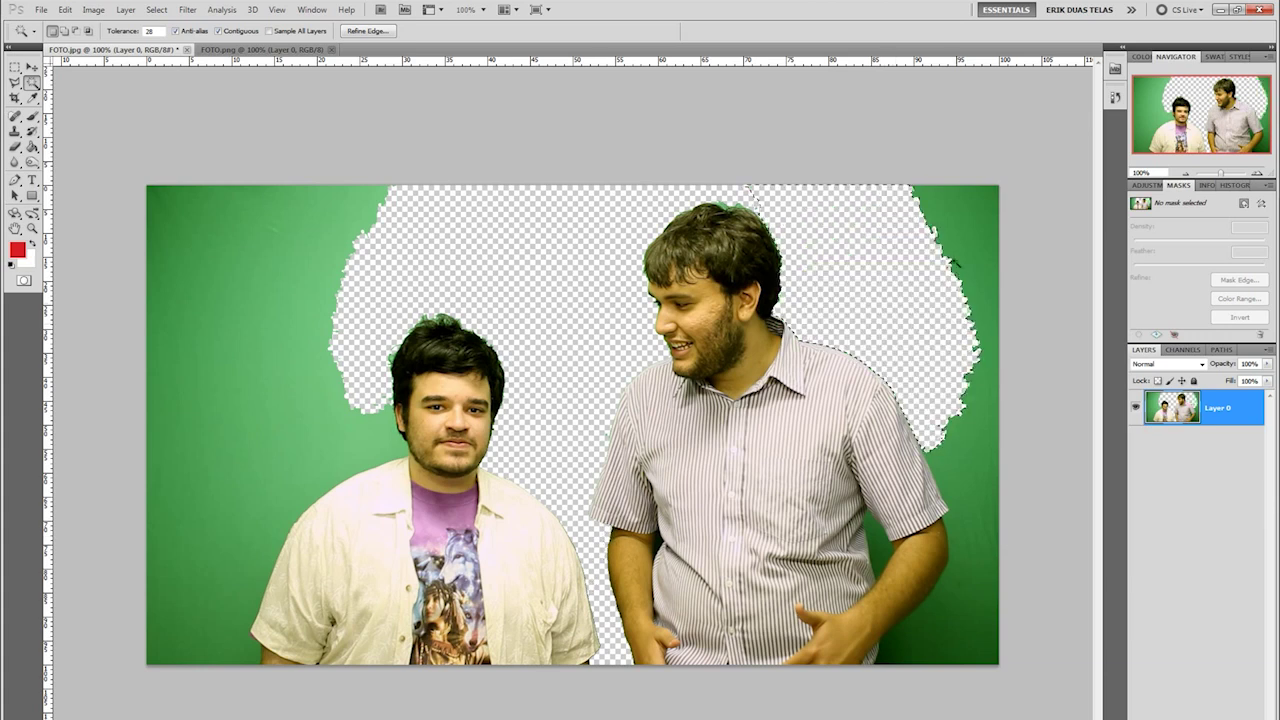
key("Delete")
left_click(970, 480)
key("Delete")
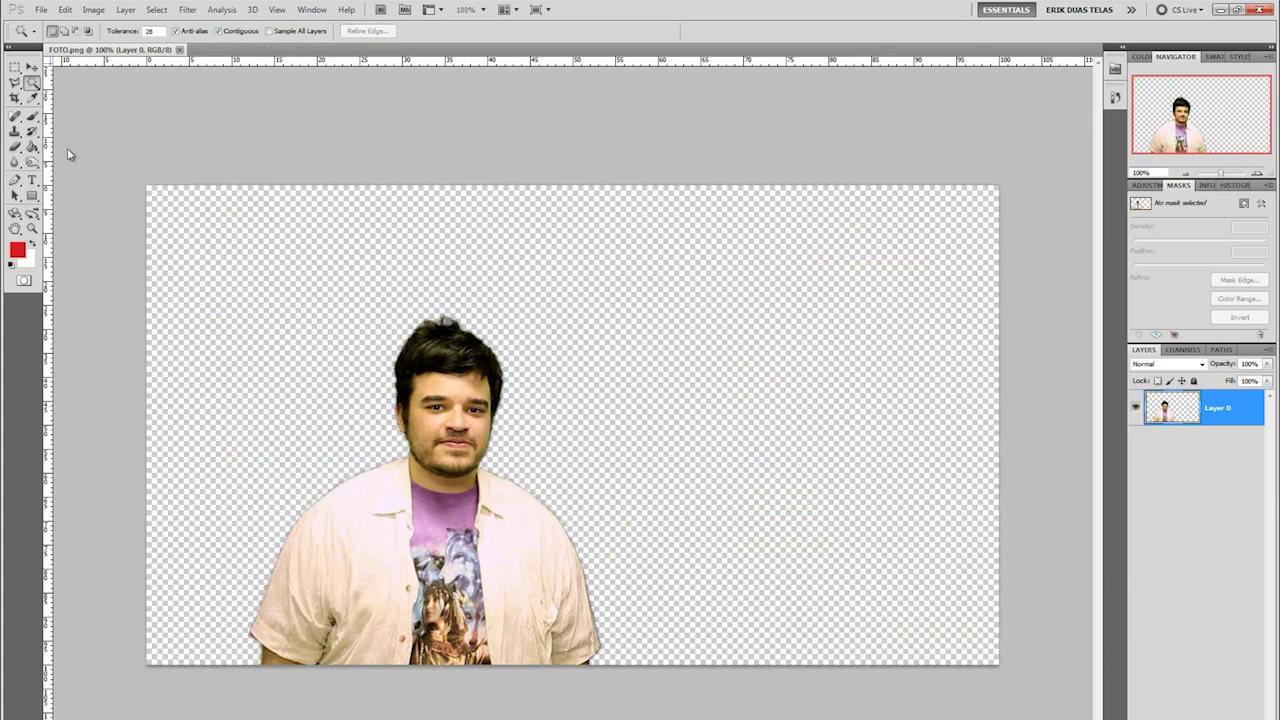
left_click(14, 67)
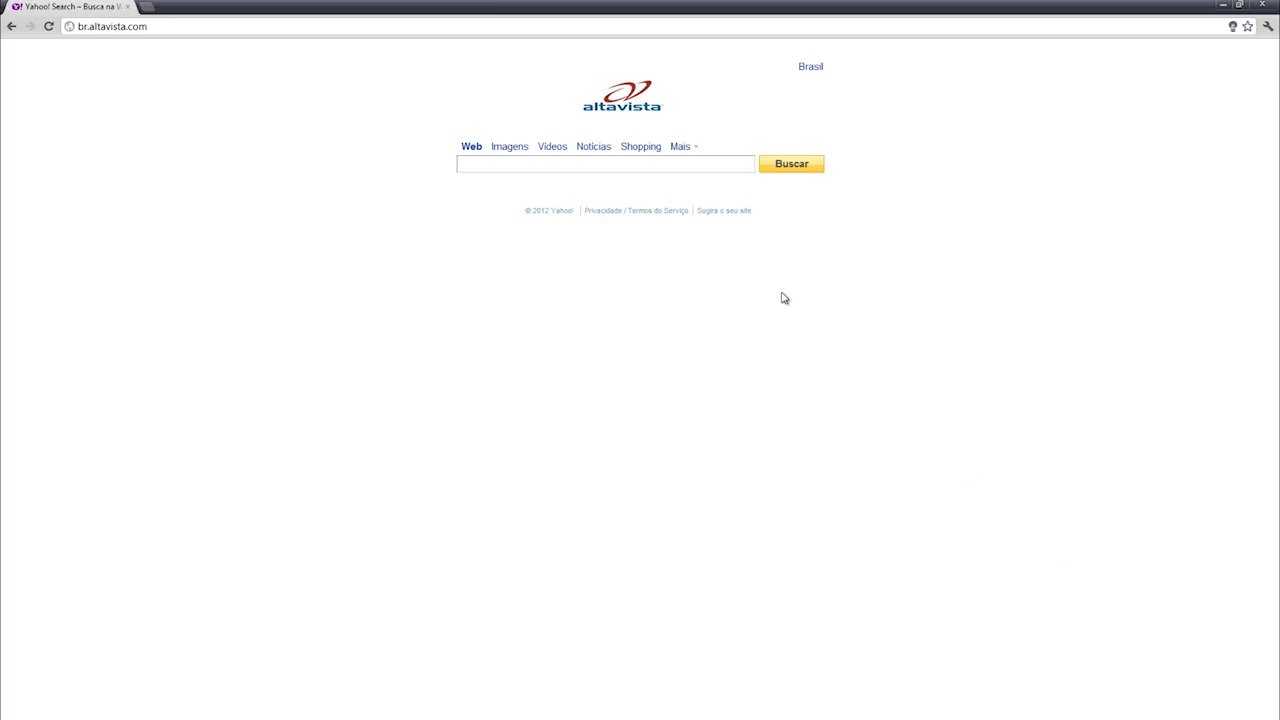
In the browser, switch the AltaVista search to images and search for "paris"
left_click(645, 164)
left_click(512, 147)
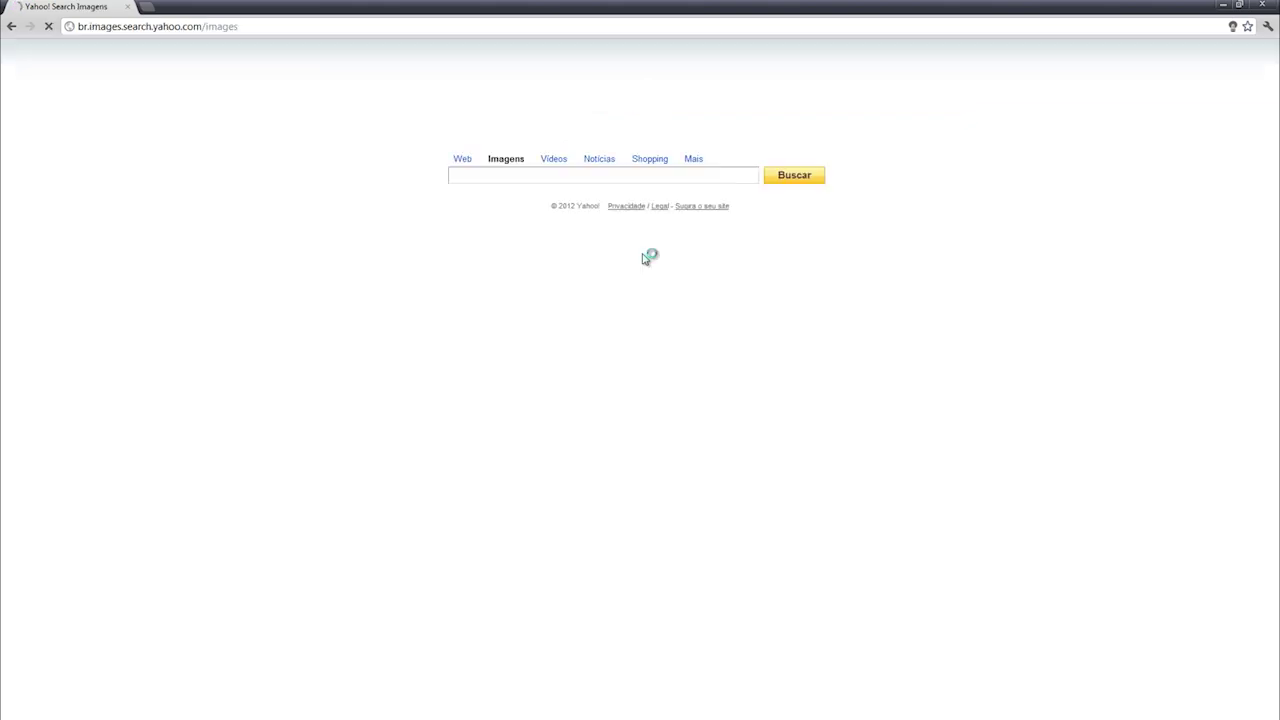
left_click(597, 173)
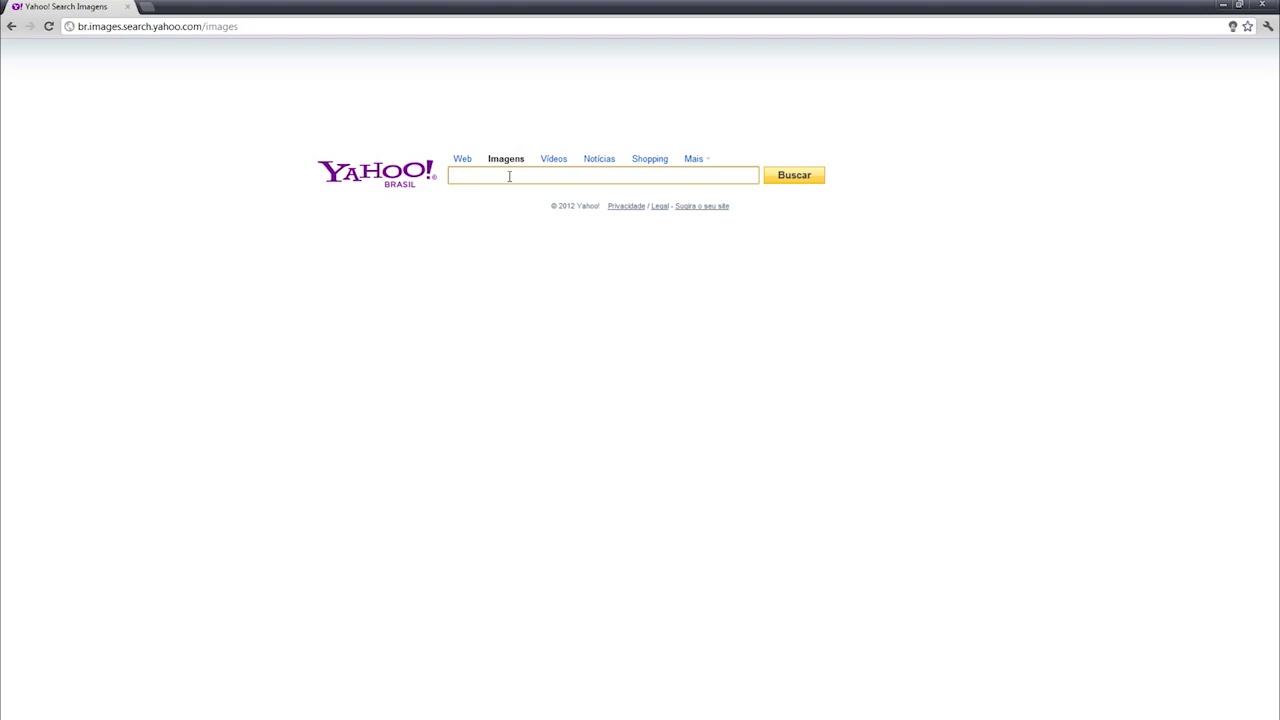
type("paris")
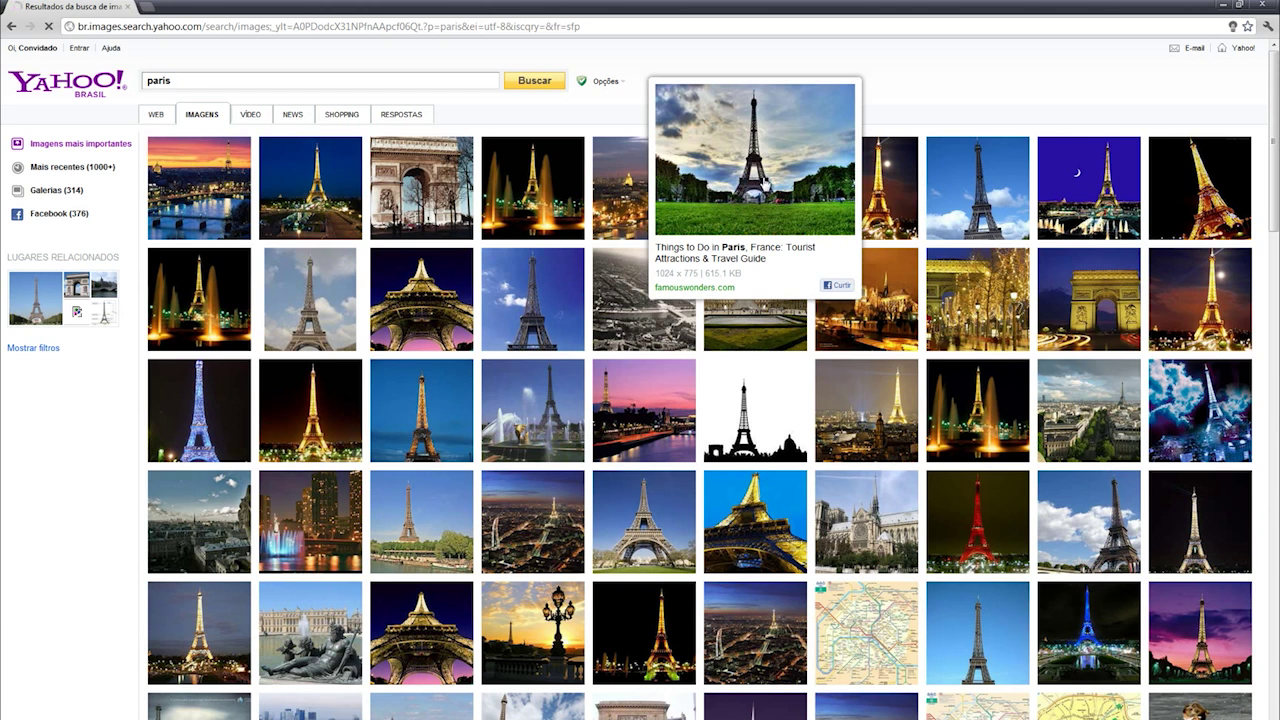
Open the result showing the Eiffel Tower behind a green lawn and copy the image
left_click(764, 184)
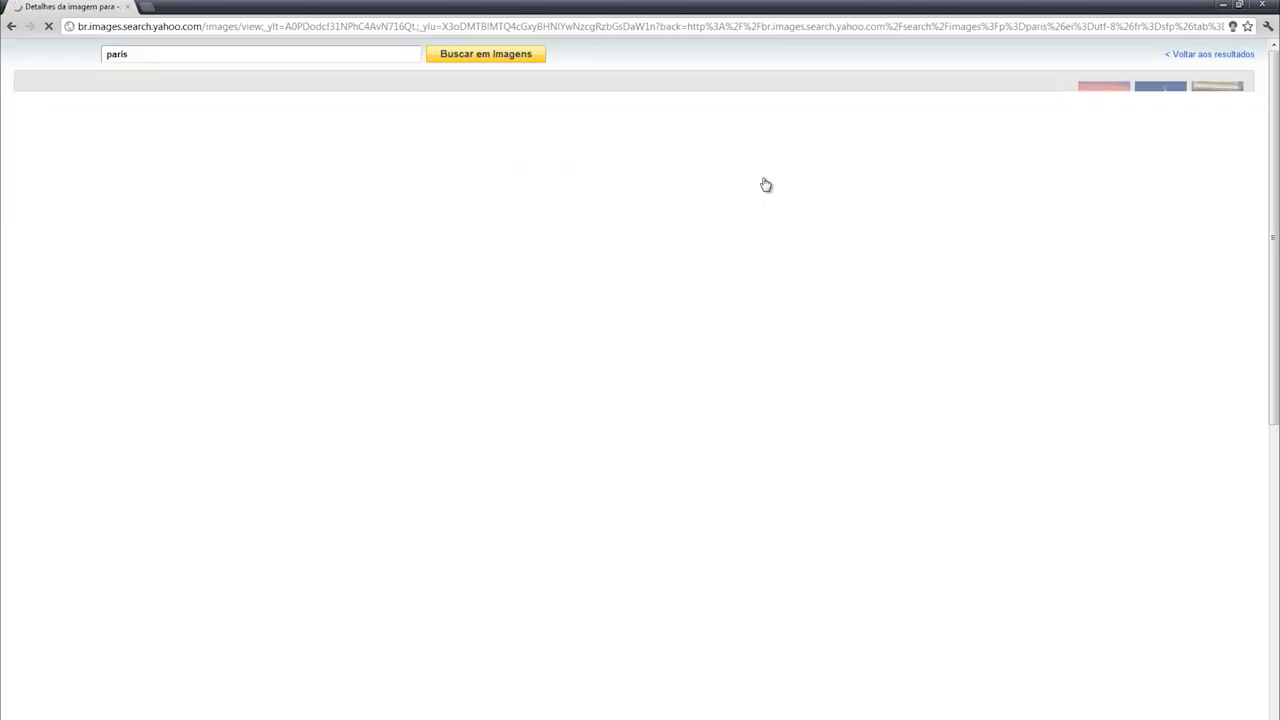
right_click(713, 303)
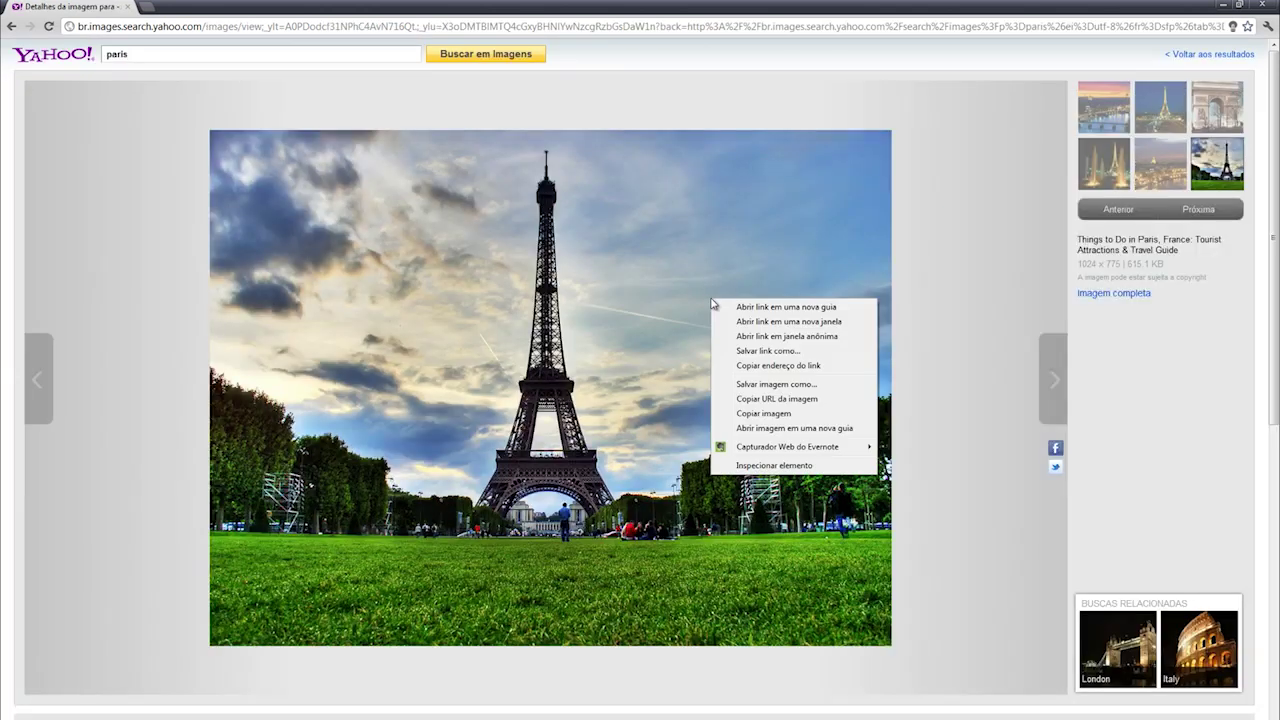
left_click(800, 413)
Switch to Photoshop, paste the Eiffel Tower picture into FOTO.png and place its layer below the man's Layer 0
key("alt+Tab")
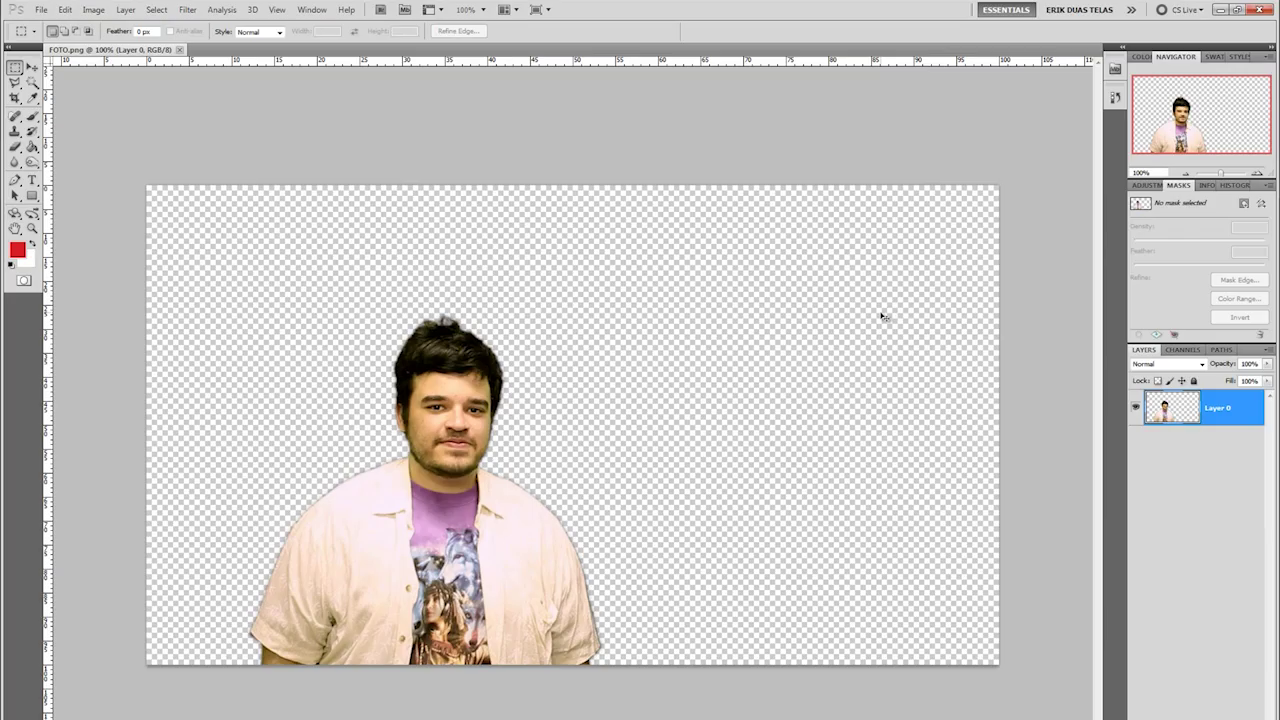
key("ctrl+v")
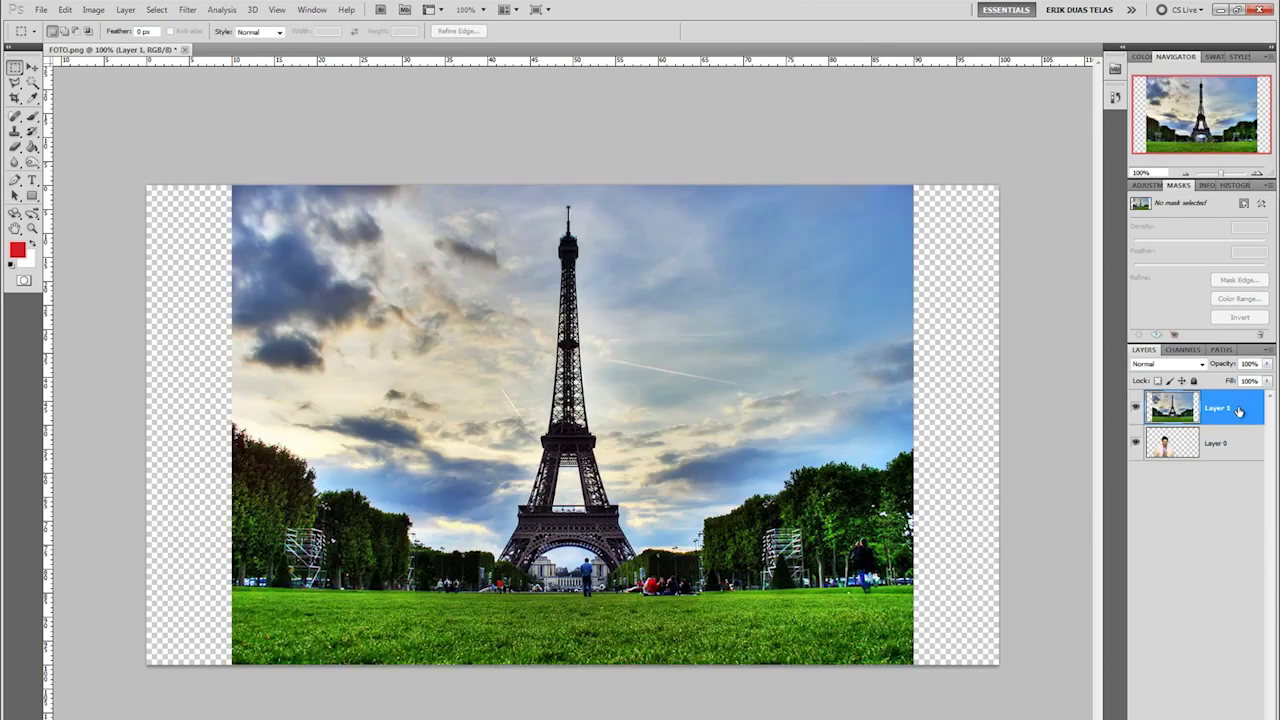
left_click_drag(1242, 414, 1197, 457)
Enlarge the Eiffel Tower layer with Free Transform until it covers the full width of the canvas
key("ctrl+t")
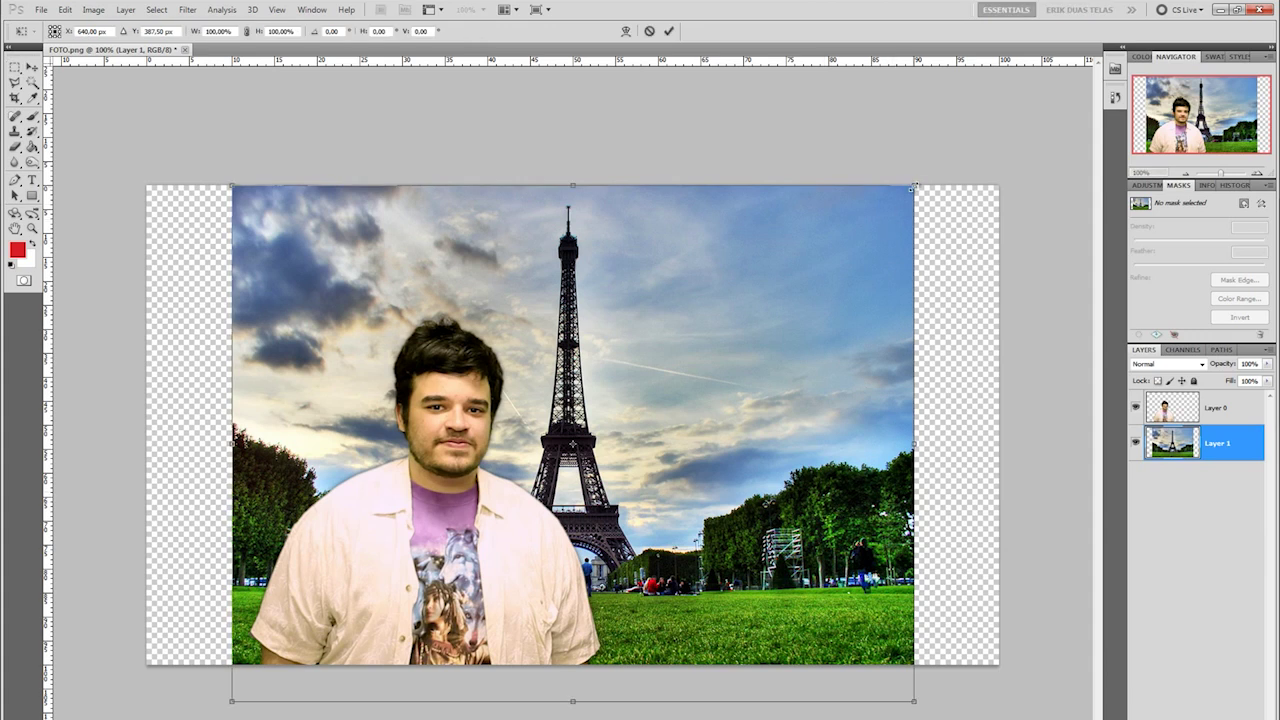
left_click_drag(914, 186, 1026, 151)
key("Return")
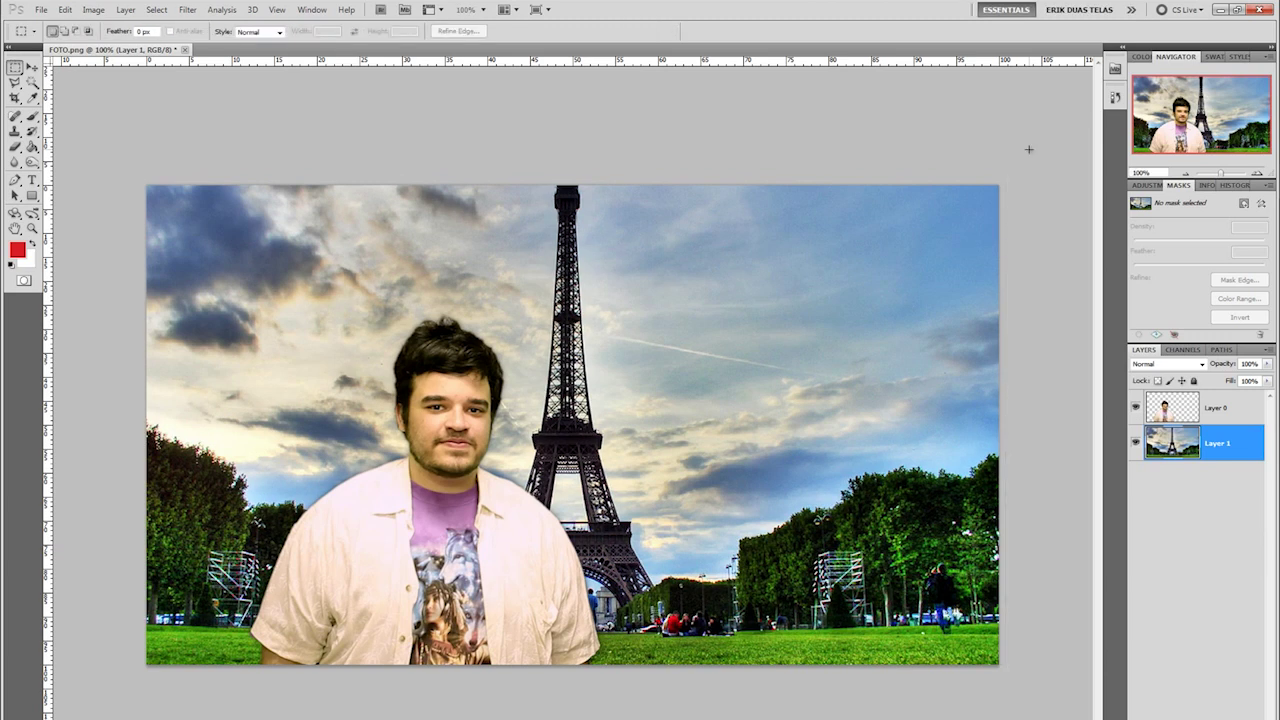
Adjust the Eiffel Tower background's vertical position with the Move tool, trying it lower and settling higher so more lawn shows
left_click(33, 67)
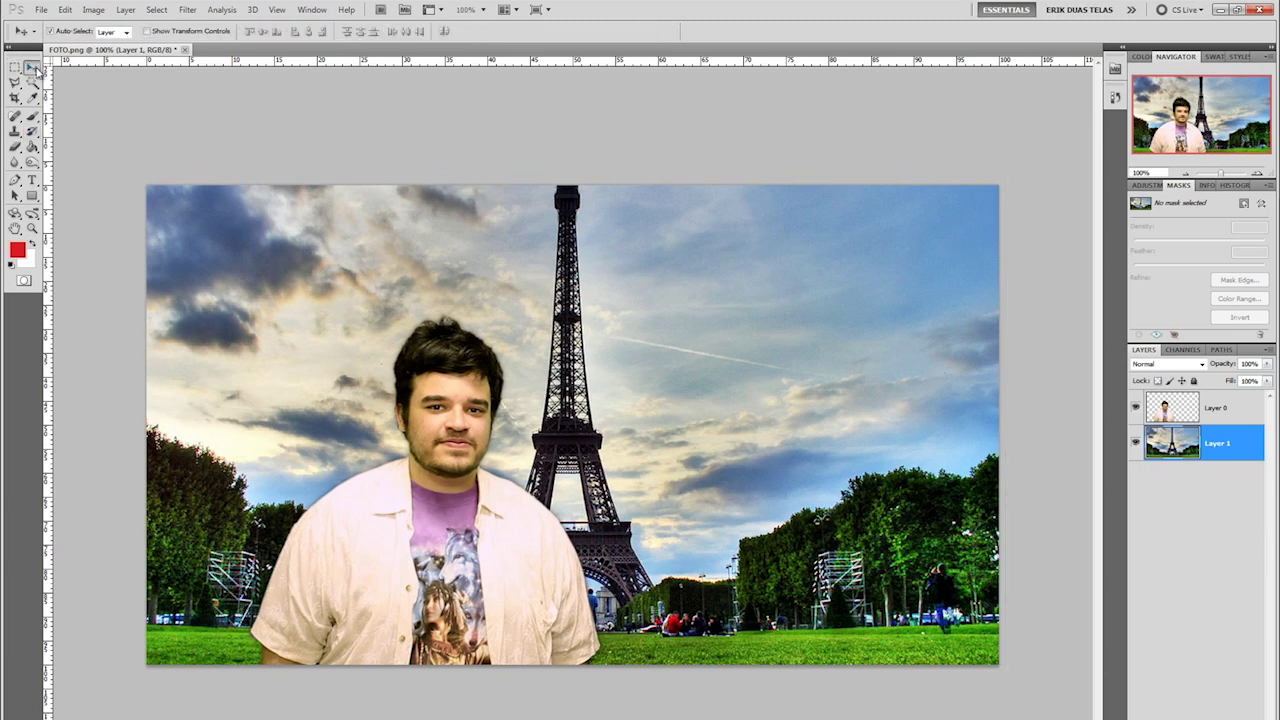
key("Down")
key("Down")
key("Down")
key("Down")
key("Down")
key("Down")
key("Down")
key("Down")
key("Down")
key("Down")
key("Down")
key("Down")
key("Down")
key("Down")
key("Down")
key("Down")
key("Down")
key("Down")
key("Down")
key("Down")
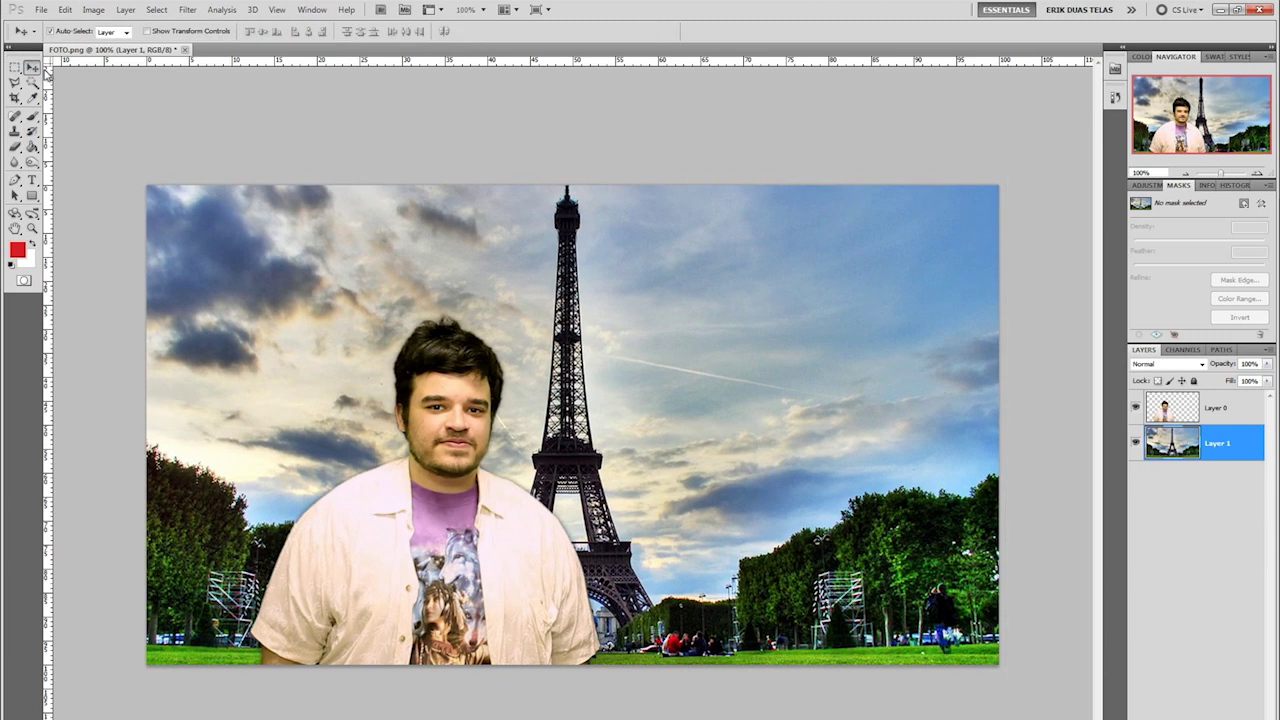
key("shift+Up")
key("shift+Up")
key("shift+Up")
key("shift+Up")
key("shift+Up")
key("shift+Up")
key("shift+Up")
key("shift+Up")
key("shift+Up")
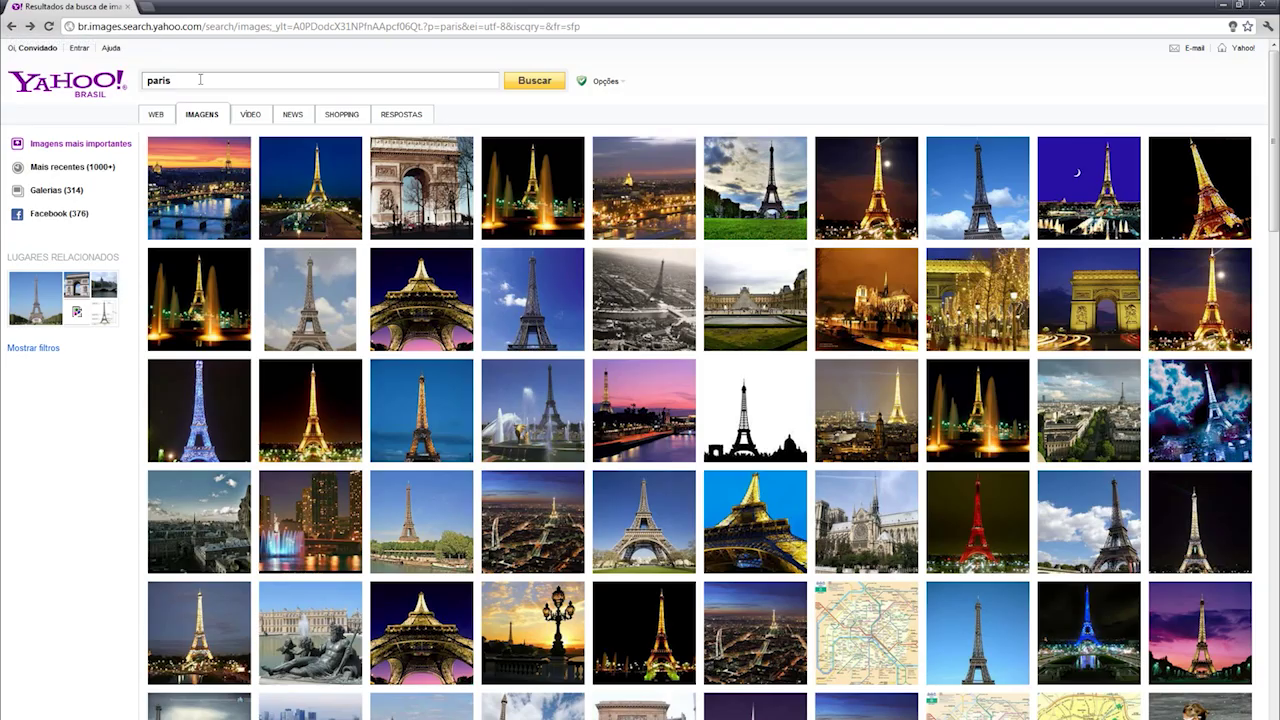
Switch to the browser, search images for "jessica alba" and open the picture of her in a black cardigan on white
left_click(200, 80)
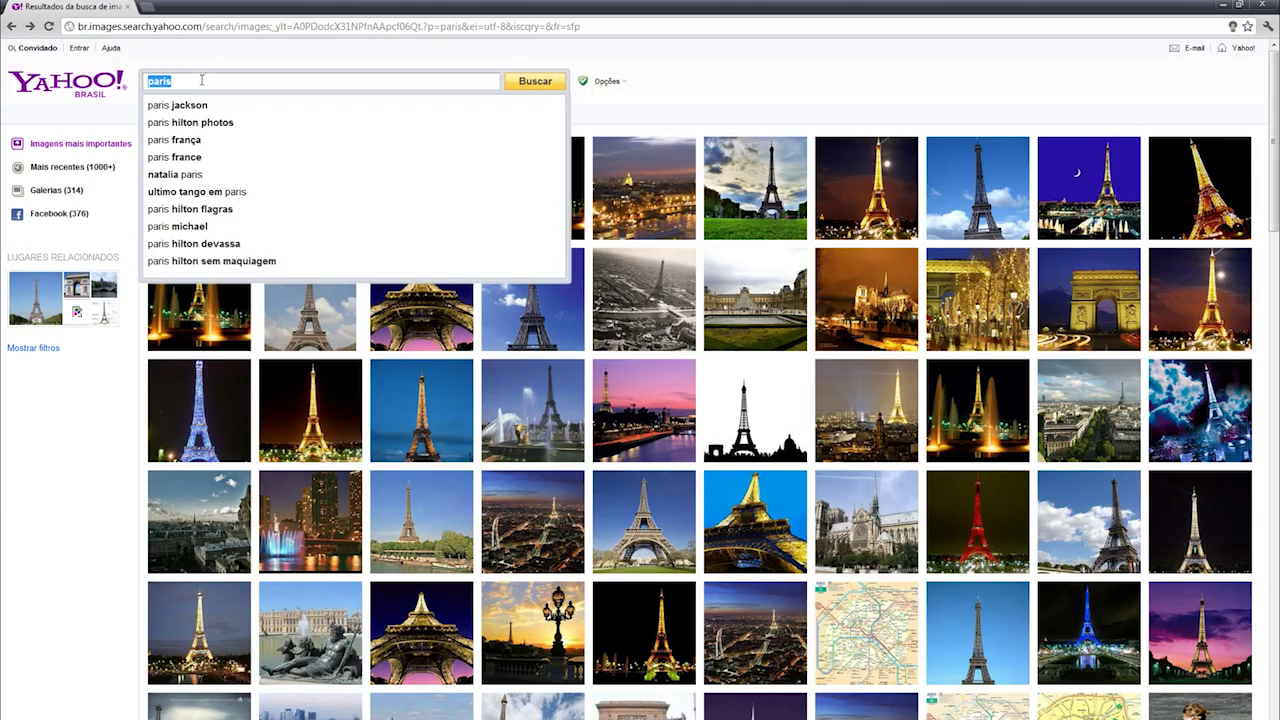
type("jessica")
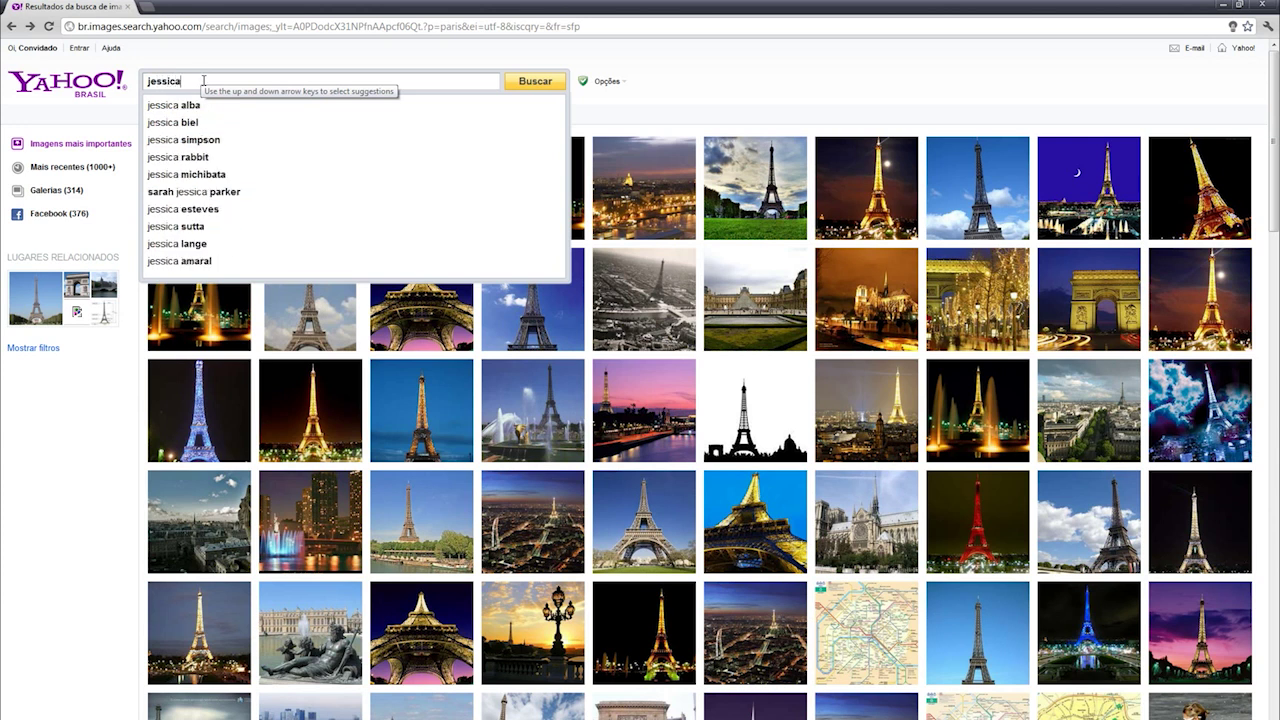
type(" alba")
key("Return")
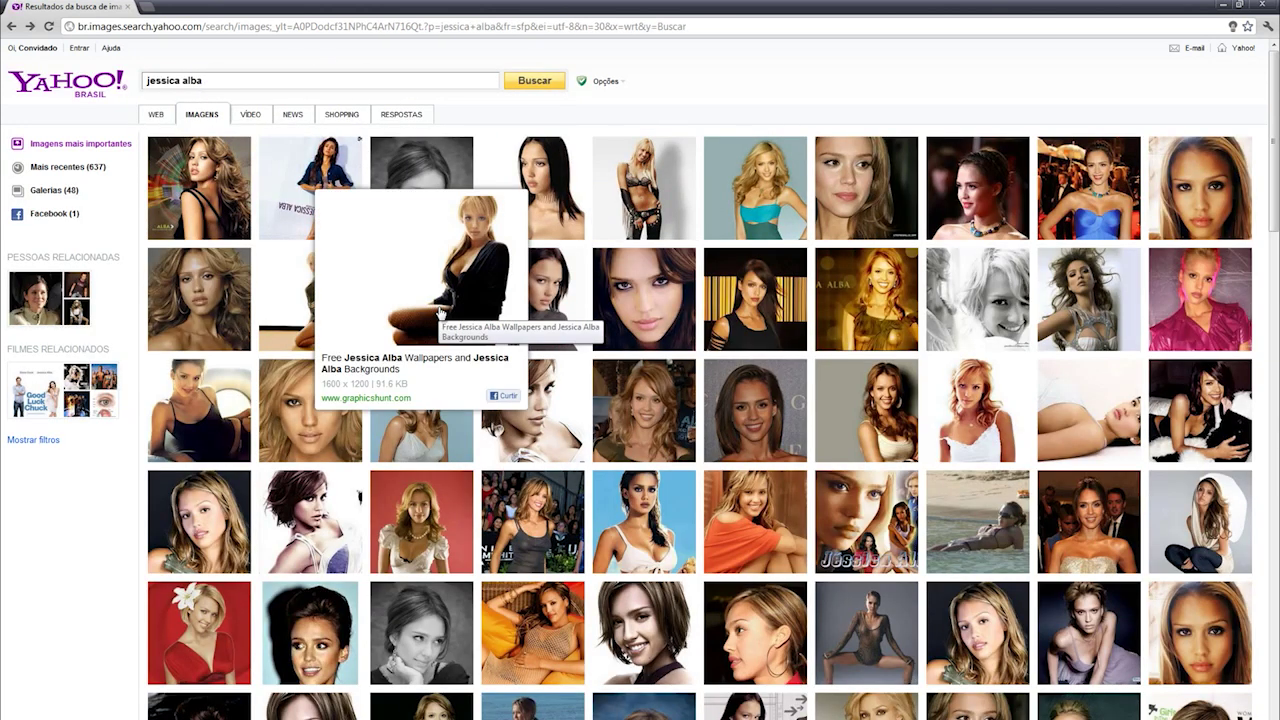
left_click(440, 313)
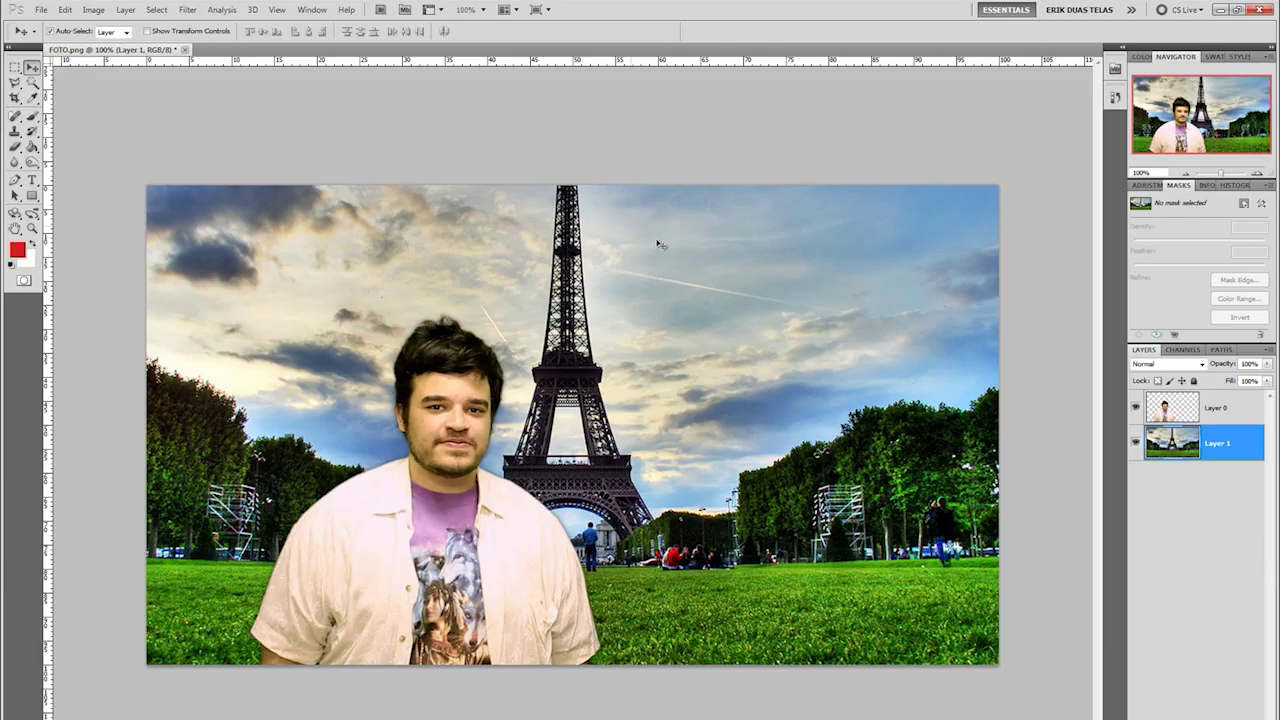
Paste the woman's picture into FOTO.png between the man and the background, scale it down and move it up beside the man
key("ctrl+v")
key("ctrl+t")
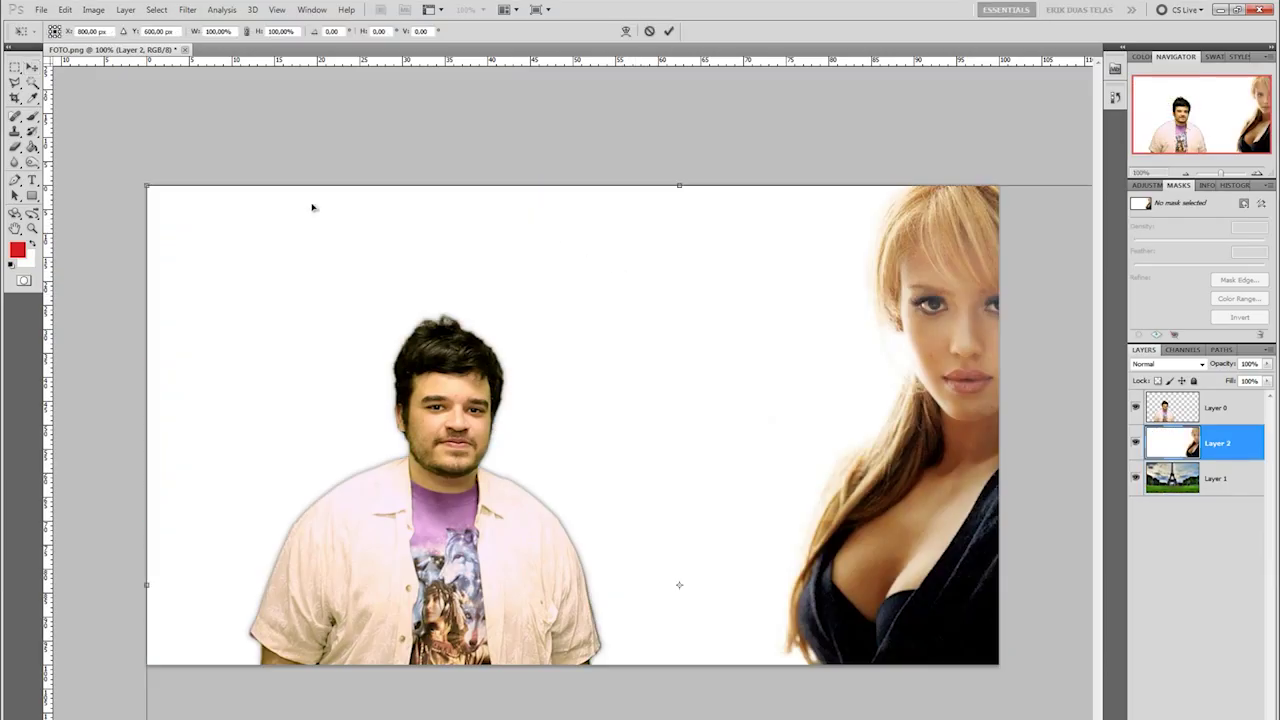
left_click_drag(149, 185, 376, 358)
left_click_drag(758, 434, 745, 292)
key("Return")
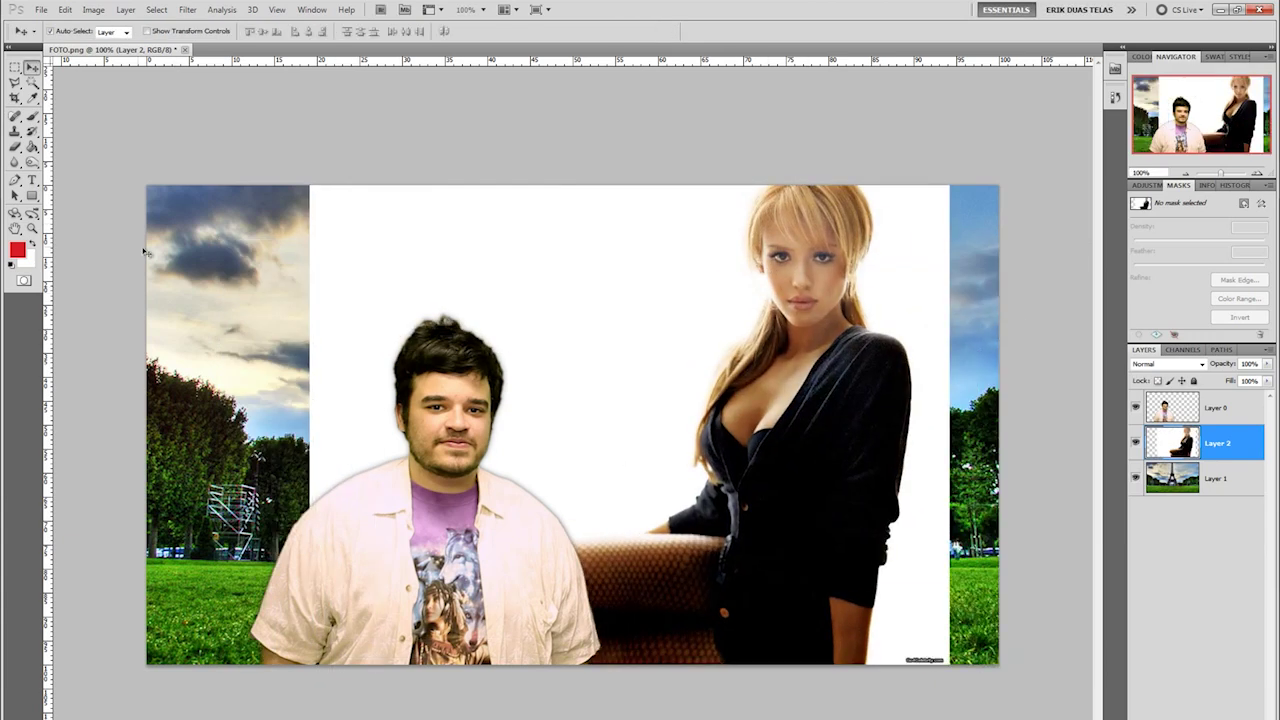
Select the white area beside the woman with the Magic Wand, refine it along the chair with the Polygonal Lasso, and delete it
left_click(32, 83)
left_click(571, 306)
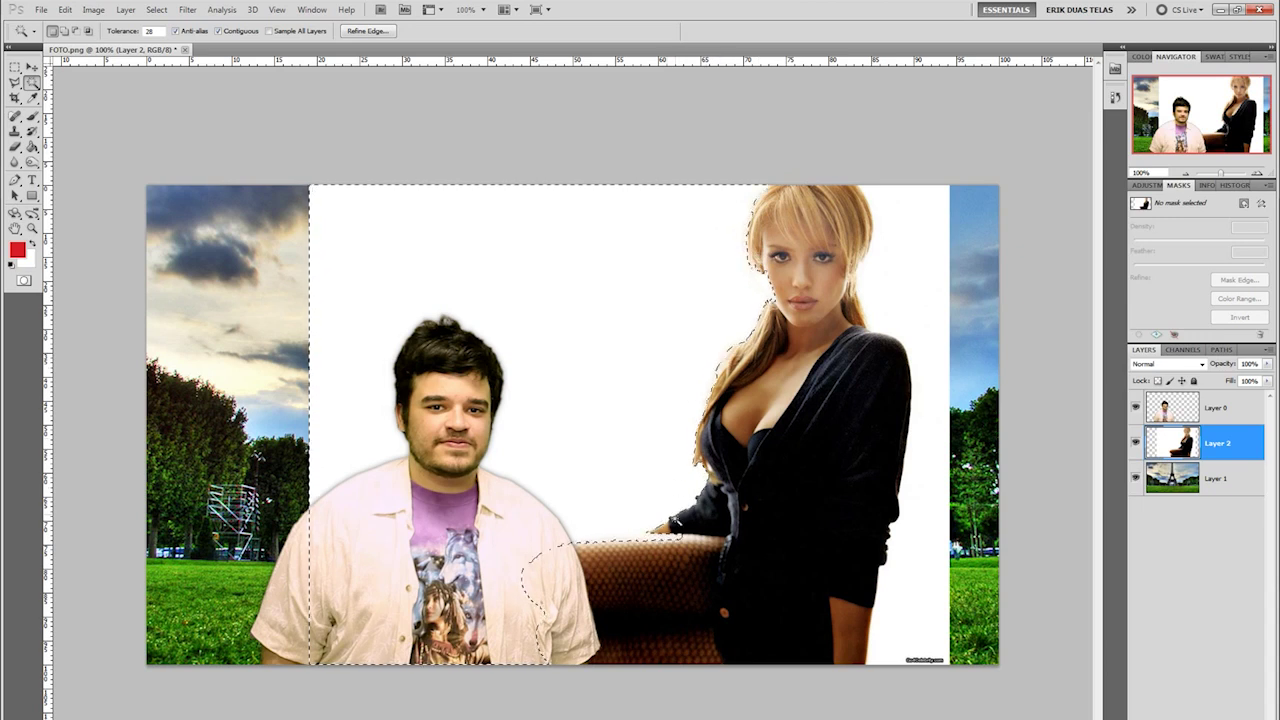
left_click(15, 82)
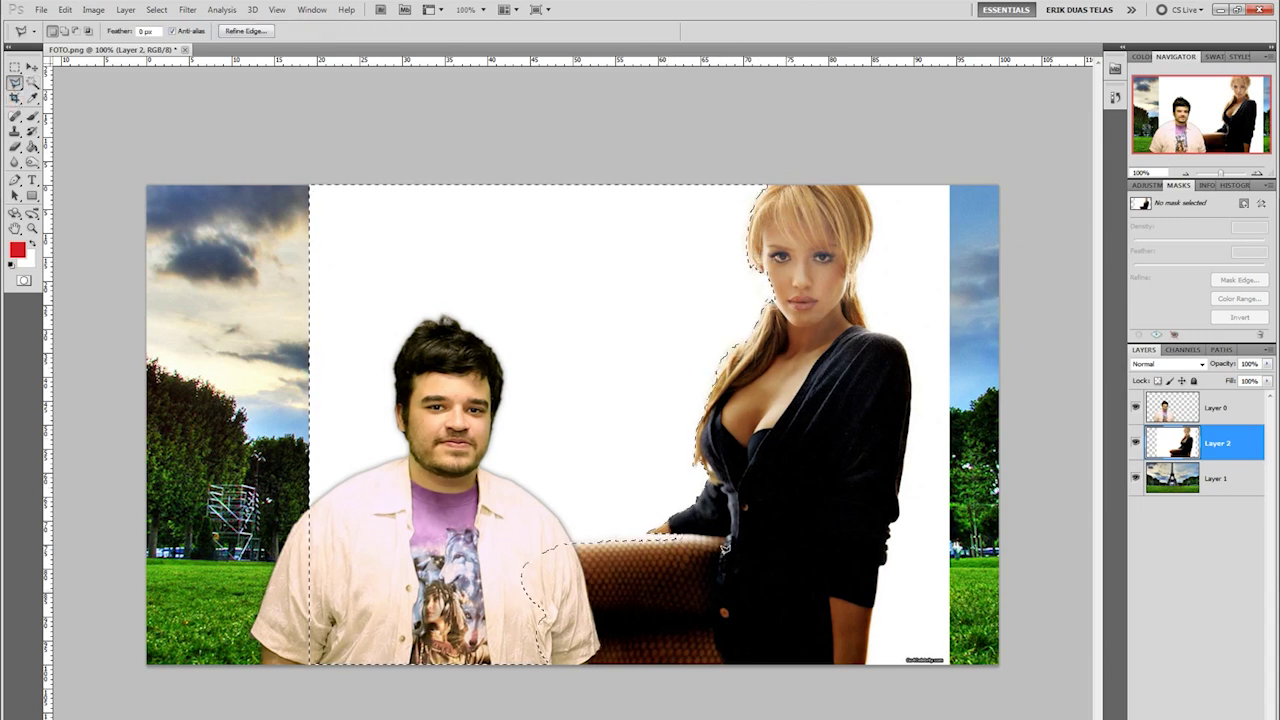
left_click(676, 537)
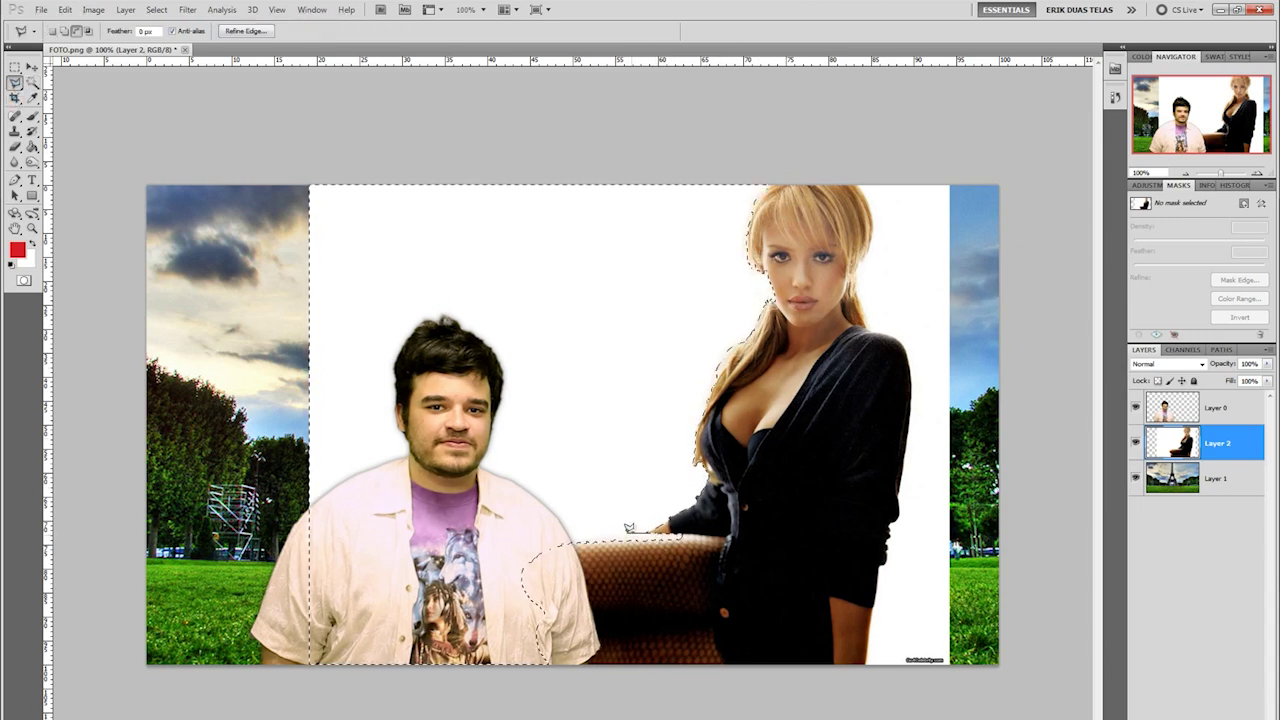
double_click(588, 530)
key("Delete")
key("ctrl+d")
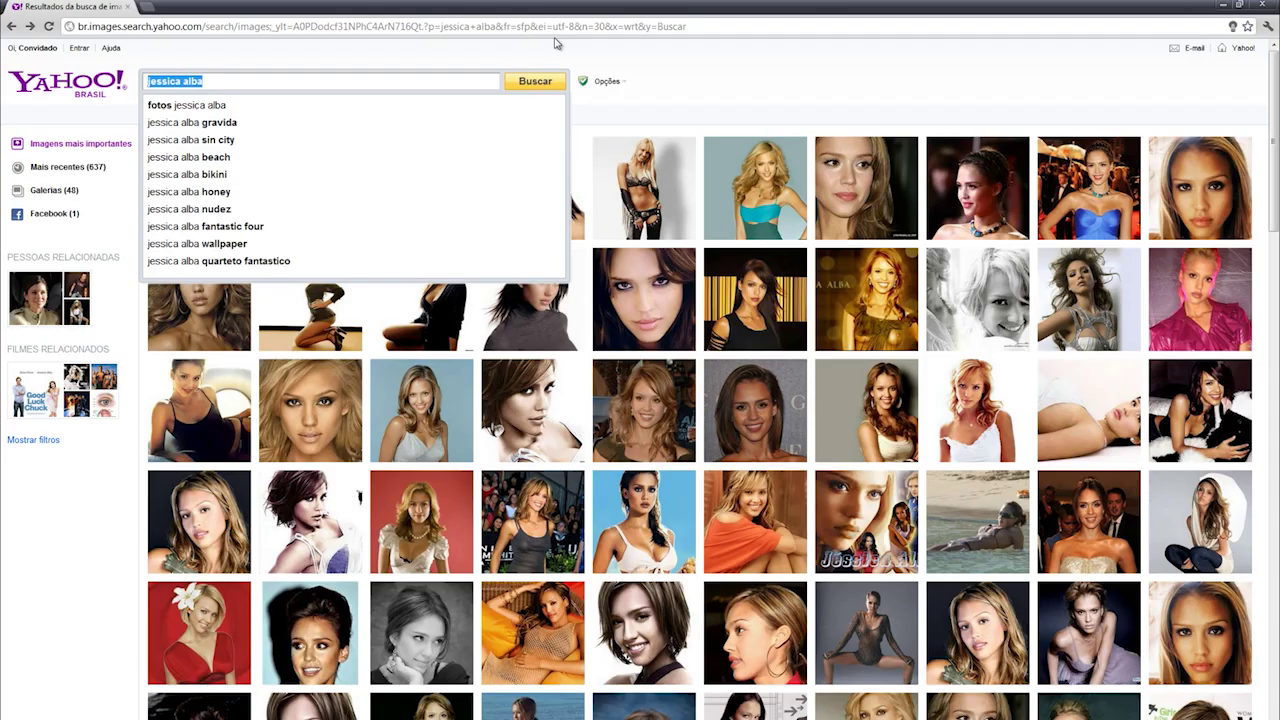
Switch to the browser and search images for "queijo"
type("queijo")
key("Return")
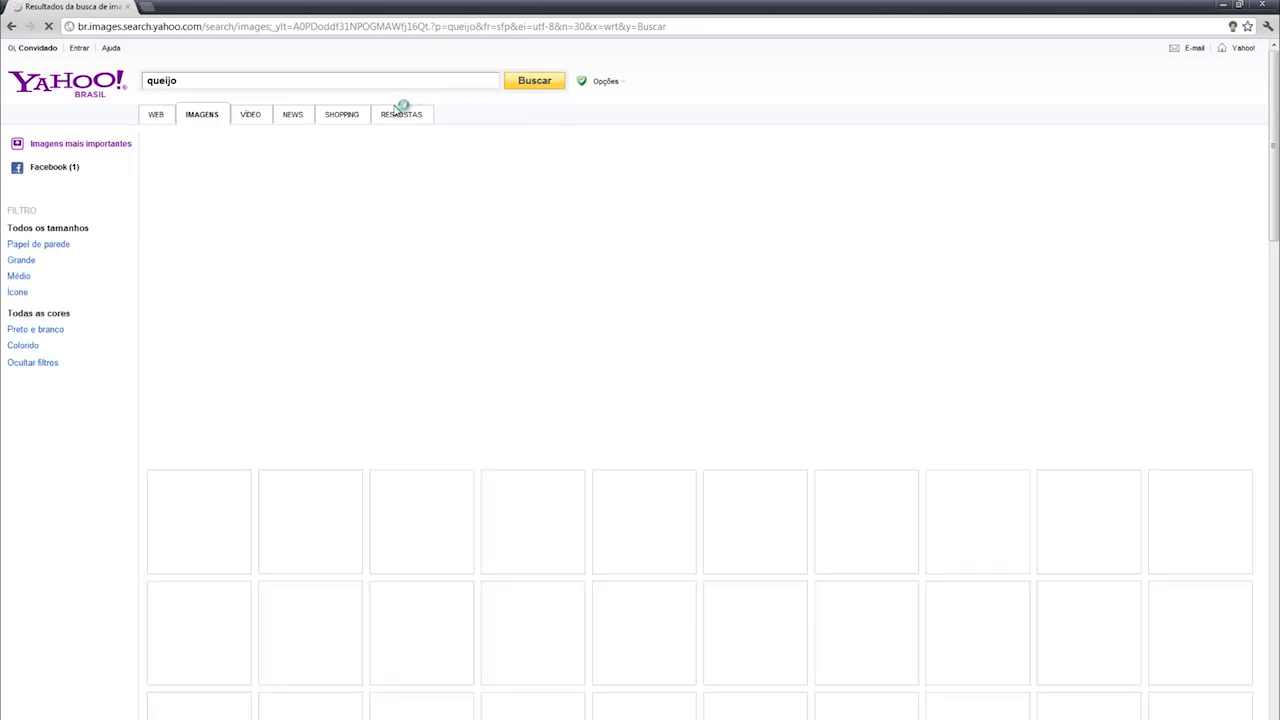
Change the image search to "bom queijo" and look over the resulting pictures
left_click(158, 88)
type("b")
key("BackSpace")
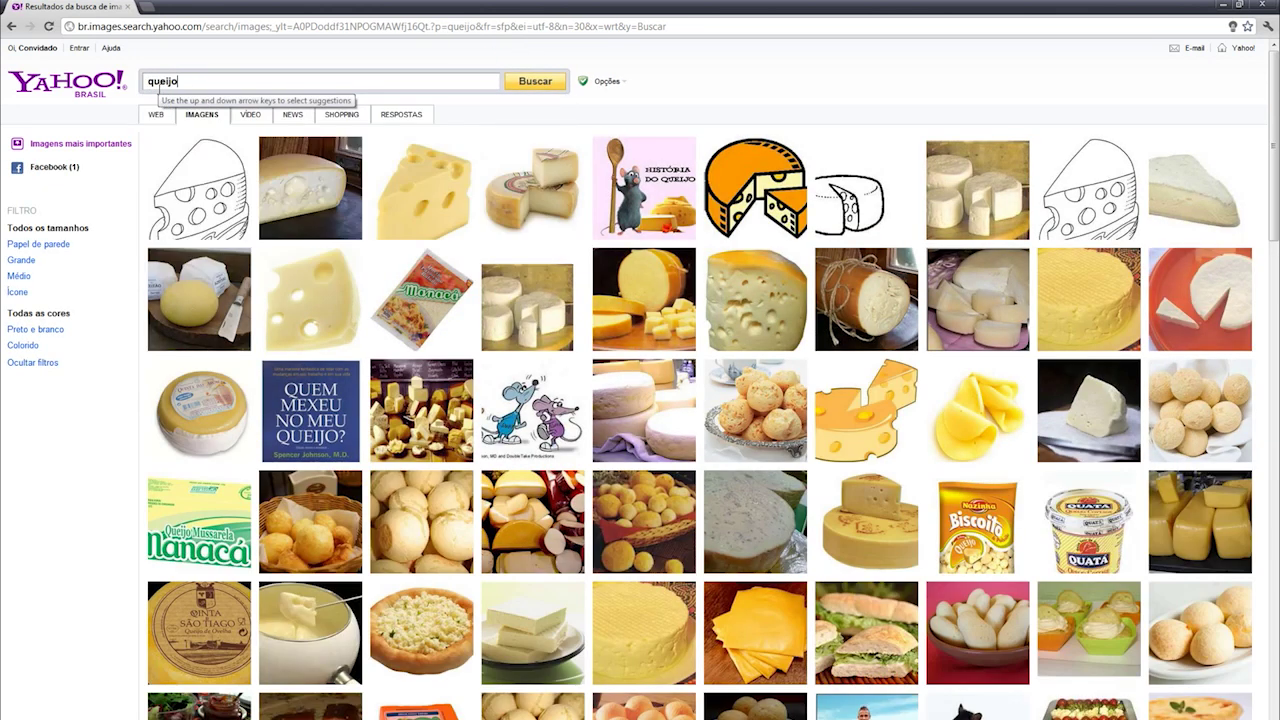
type("m")
double_click(181, 84)
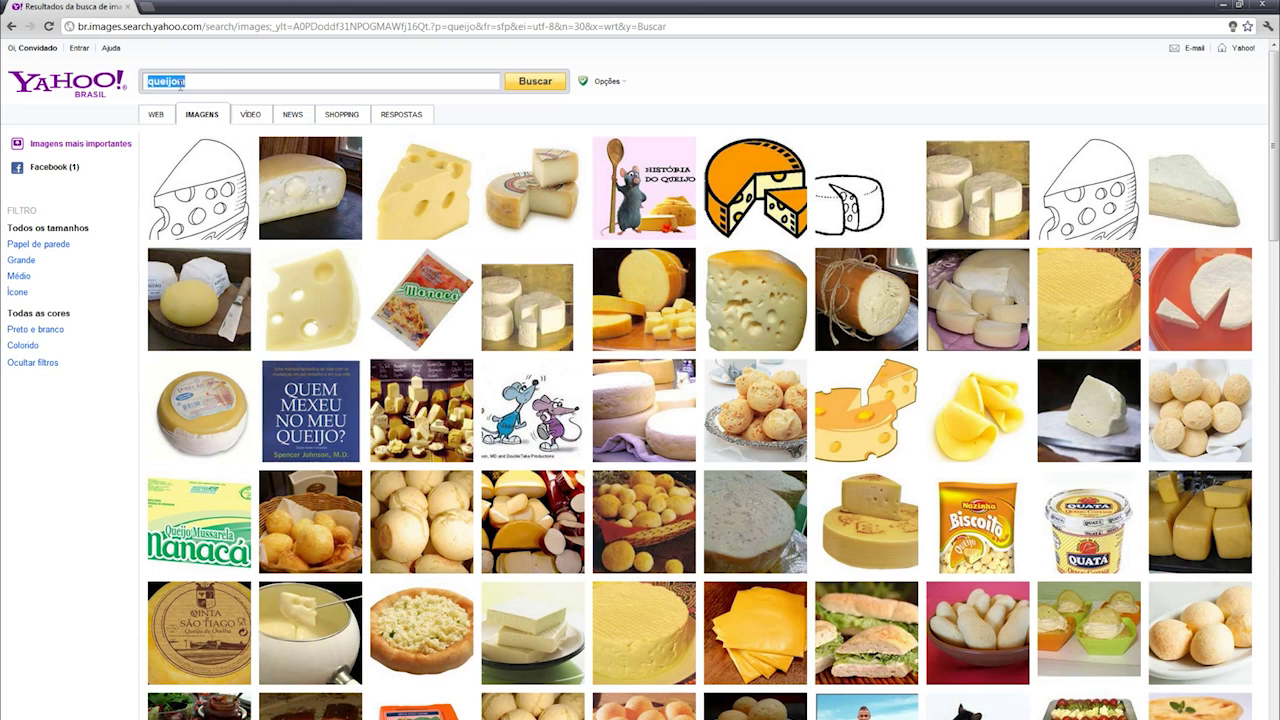
type("bom queijo")
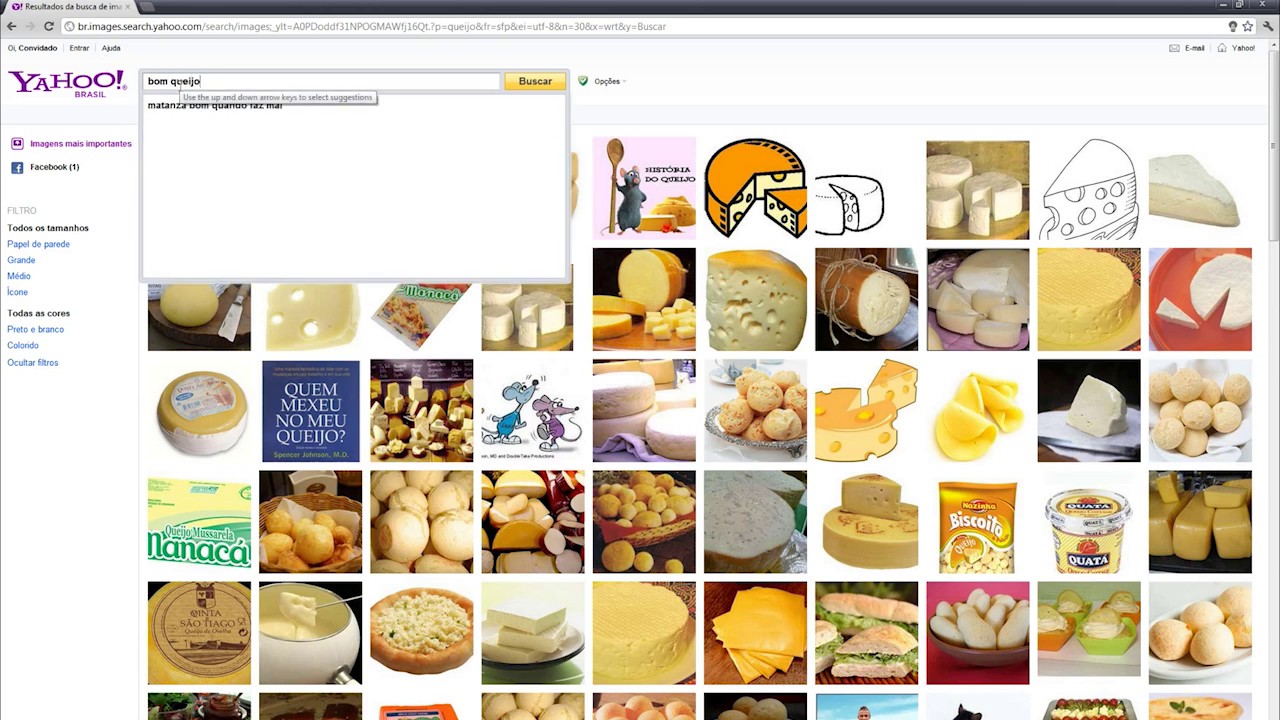
key("Return")
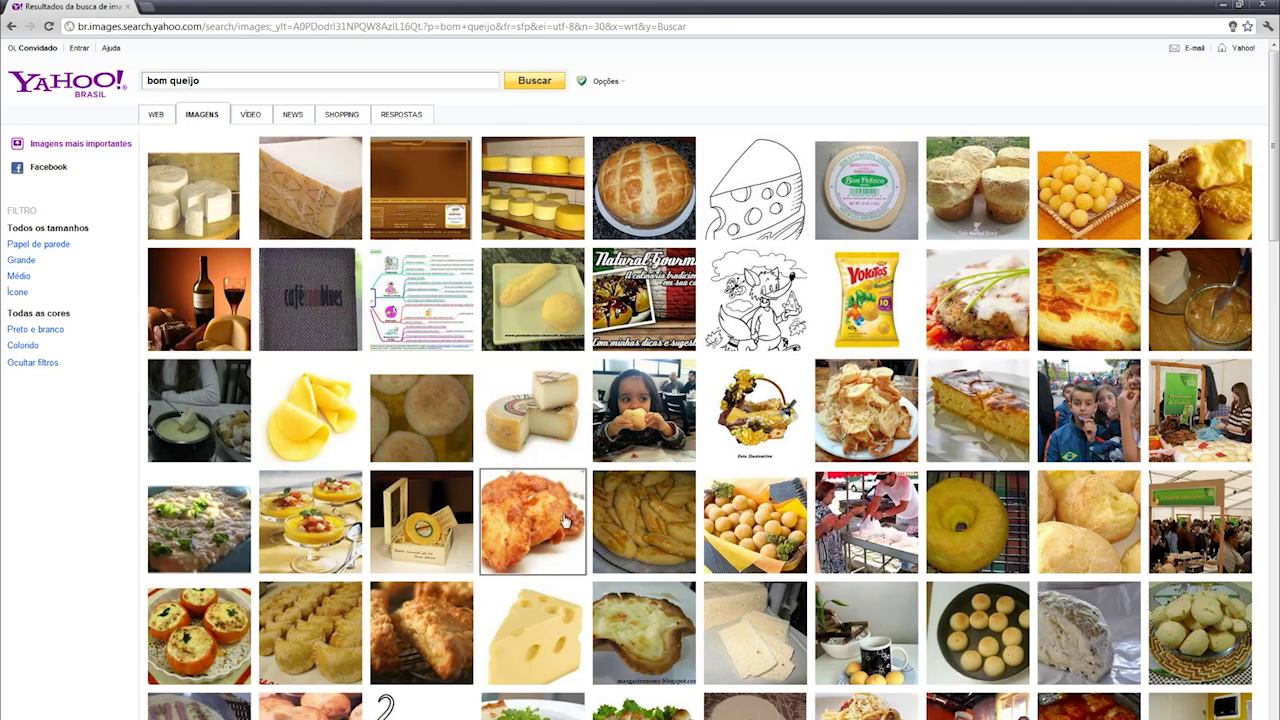
mouse_move(698, 433)
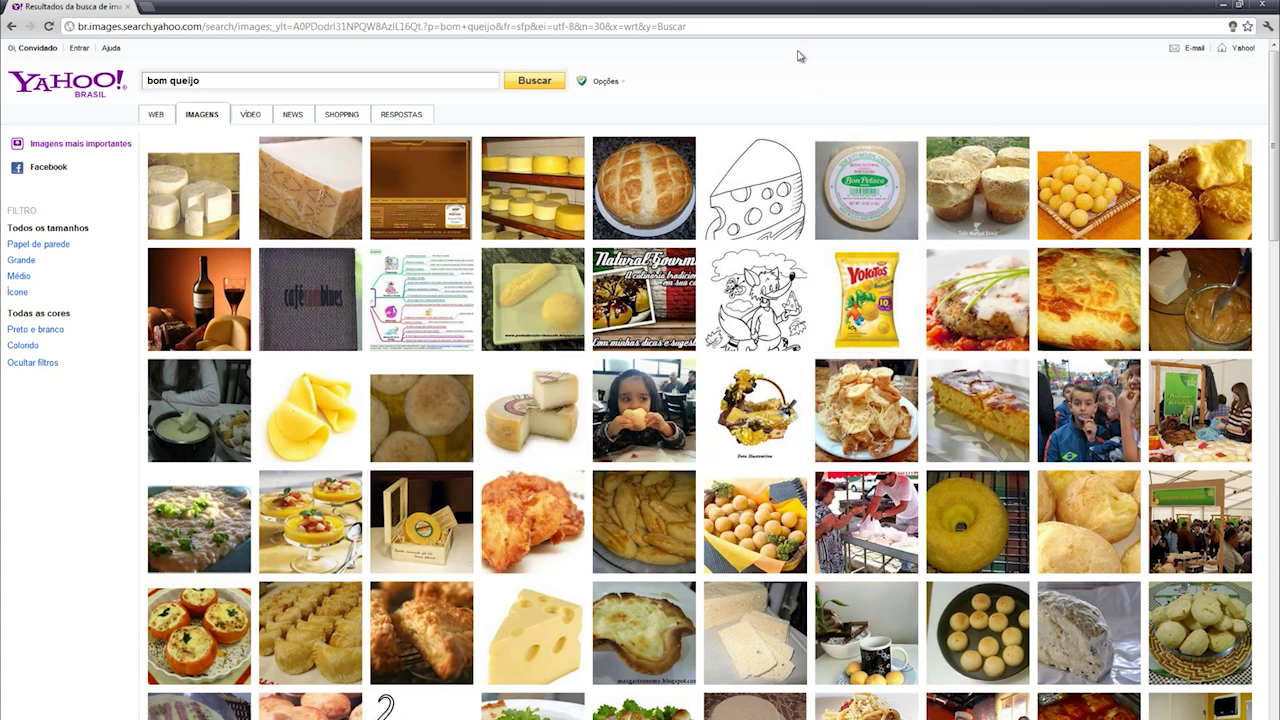
Copy the picture of yellow cheeses on shelves from the search results and paste it into FOTO.png in Photoshop
mouse_move(248, 178)
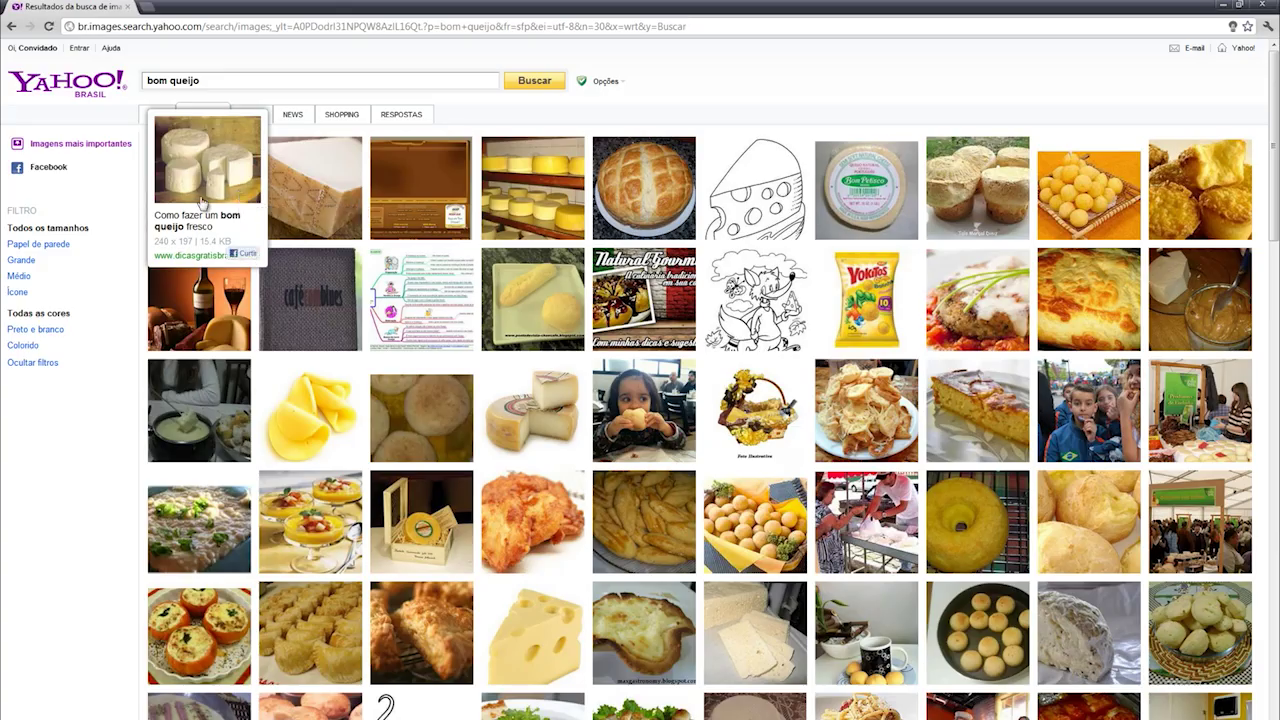
left_click(532, 188)
right_click(577, 322)
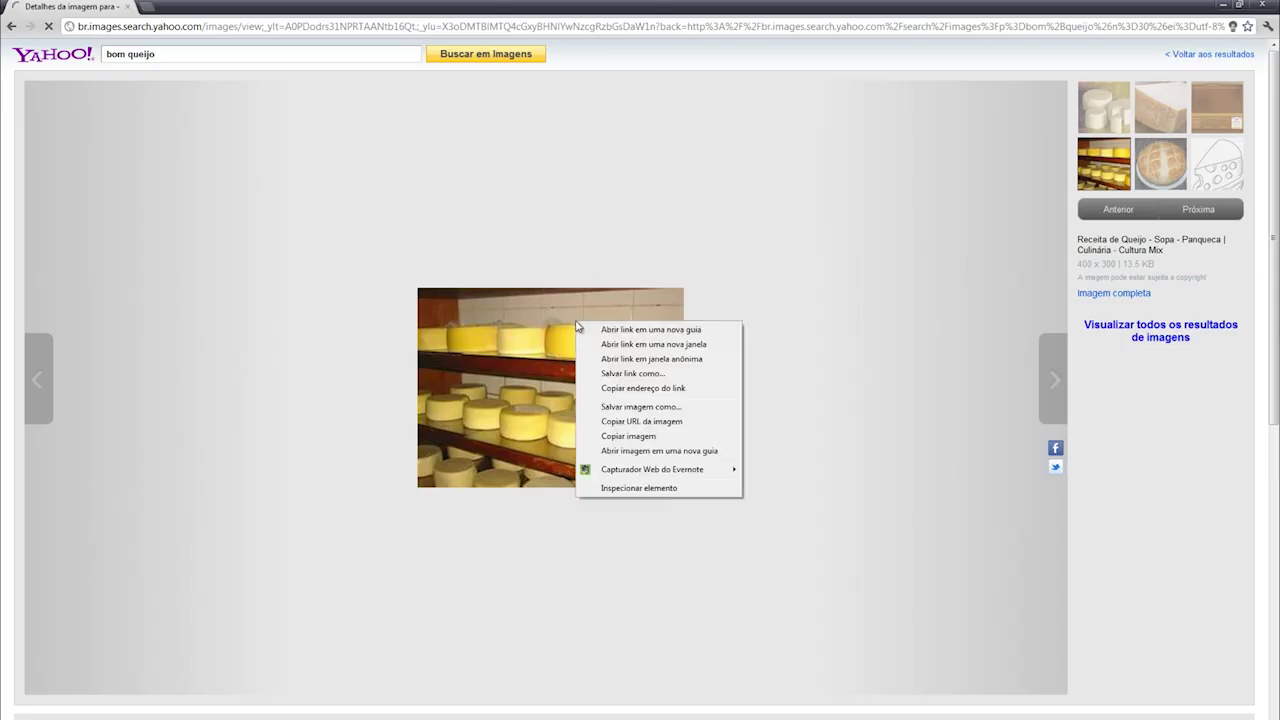
left_click(634, 437)
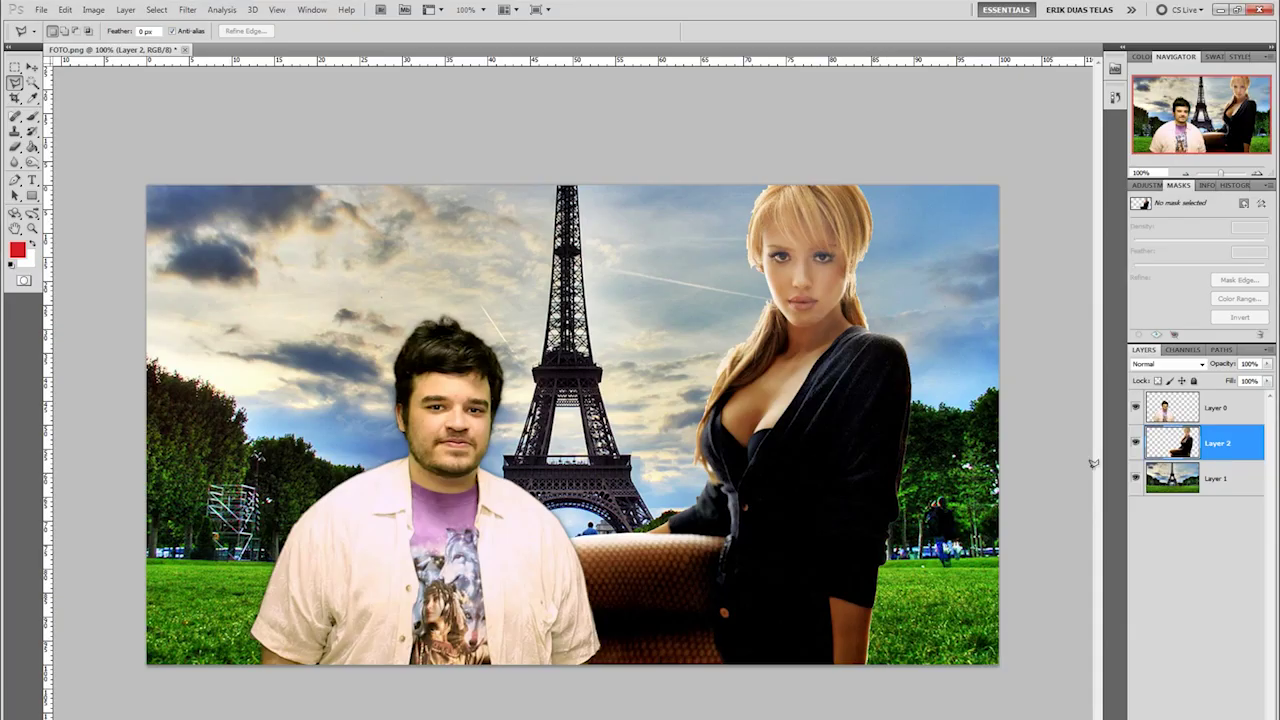
key("ctrl+v")
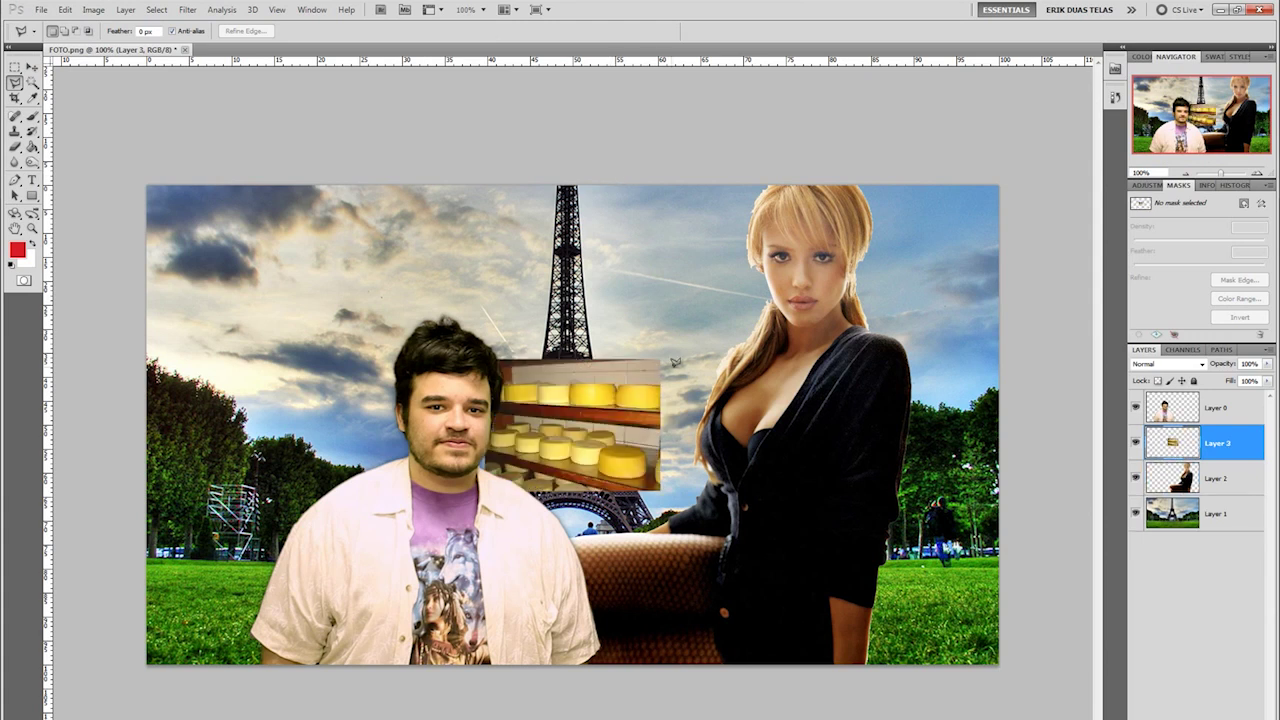
Enlarge the pasted cheese picture and place the cut-out yellow wheel in front of the chair, between the man and the woman
key("ctrl+t")
left_click_drag(664, 361, 737, 294)
left_click_drag(660, 500, 660, 437)
key("Return")
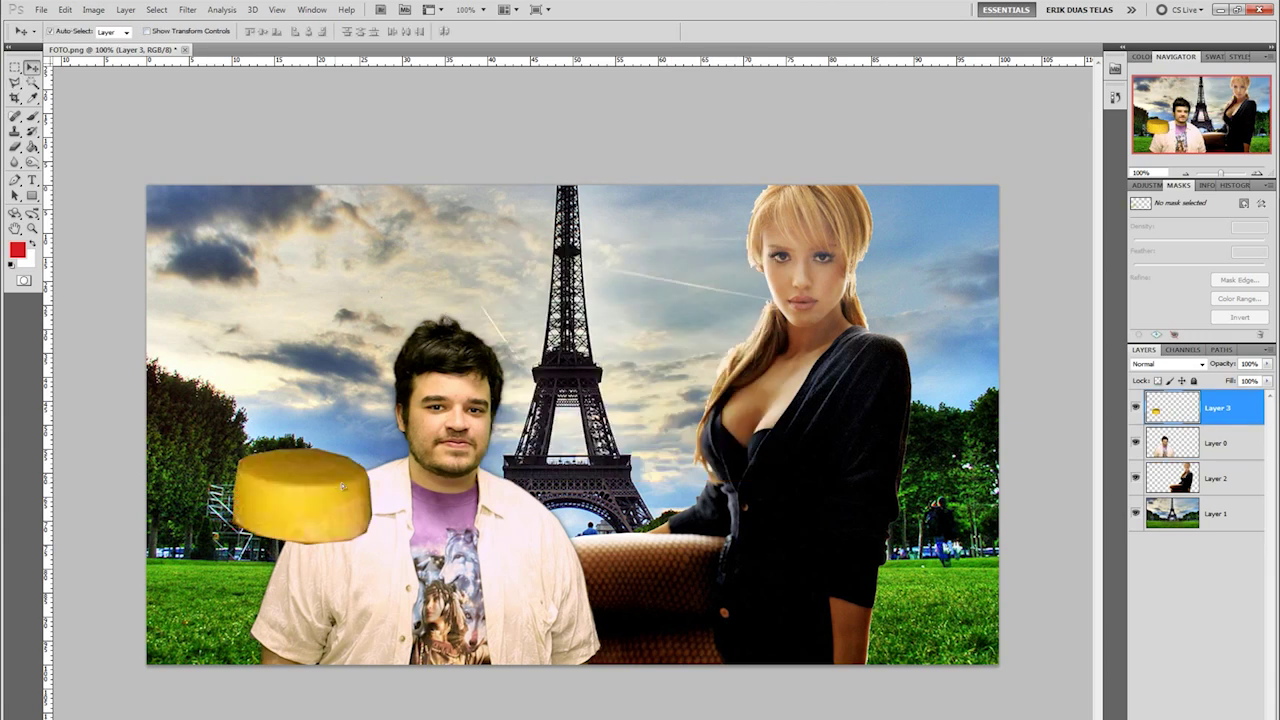
left_click_drag(345, 484, 639, 599)
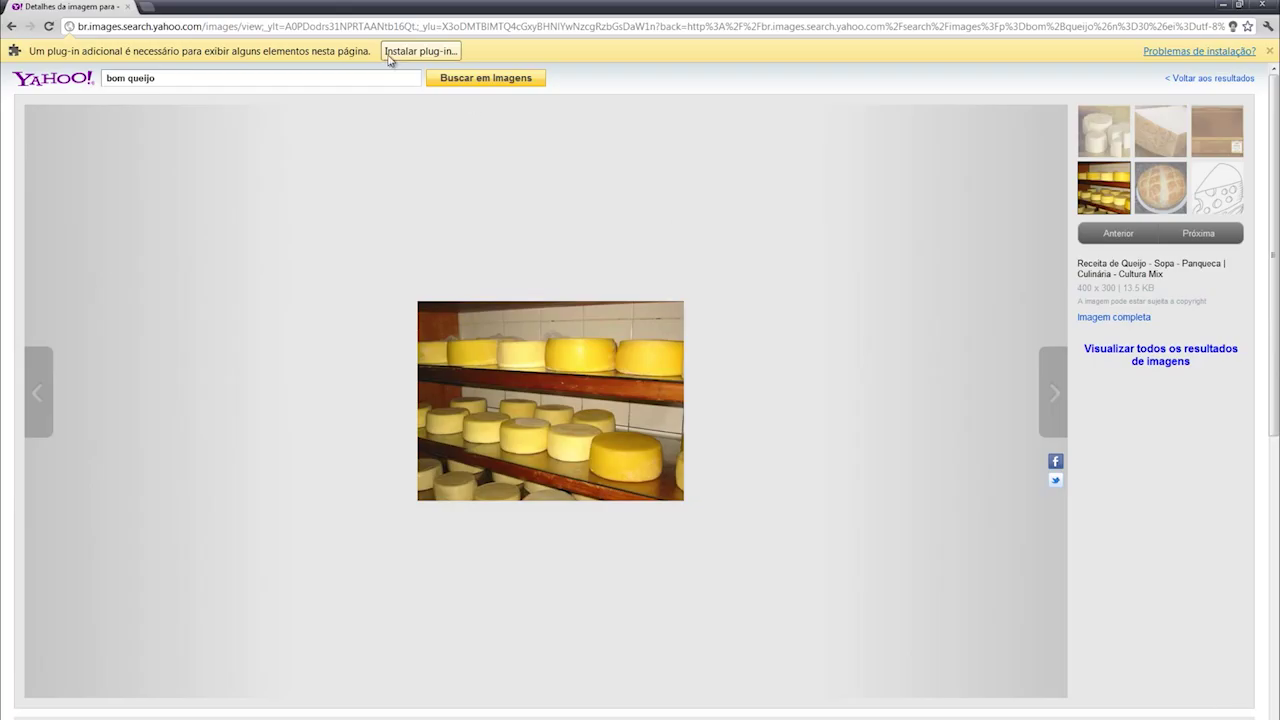
Search the browser's images for "bom vinho" and bring the wine bottle picture with the white background into FOTO.png
left_click(190, 82)
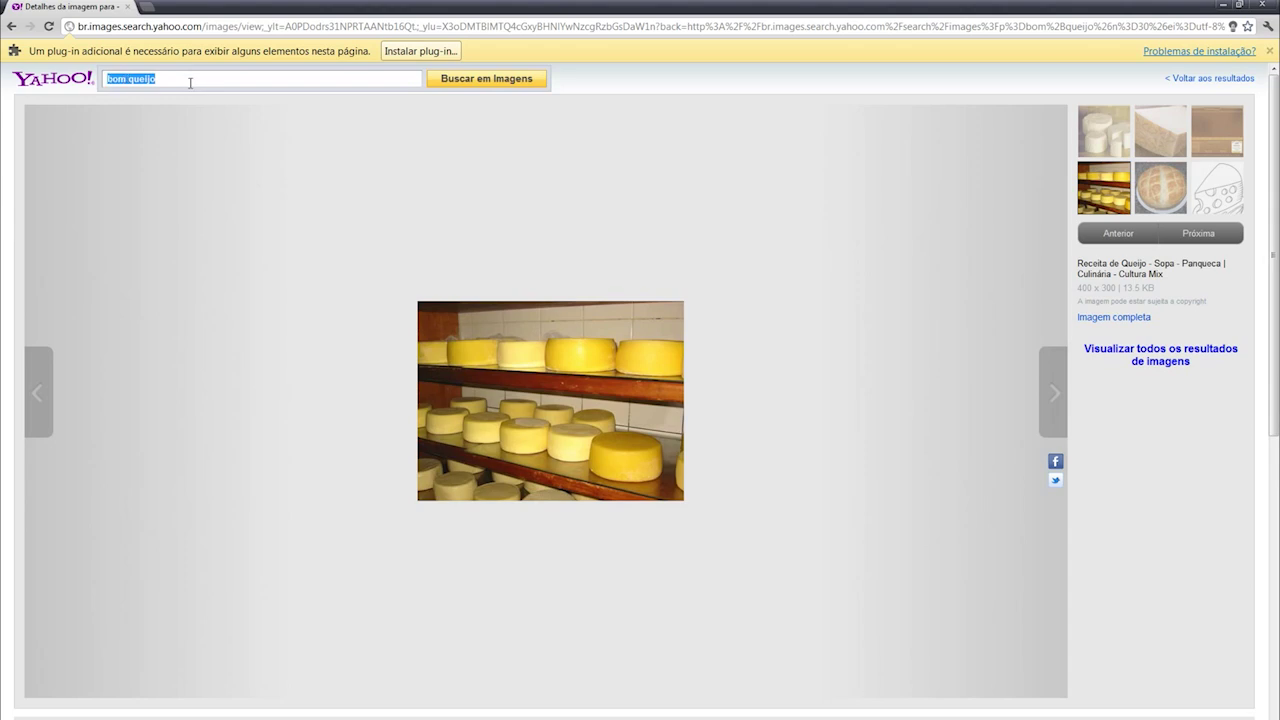
type("bom vinho")
key("Return")
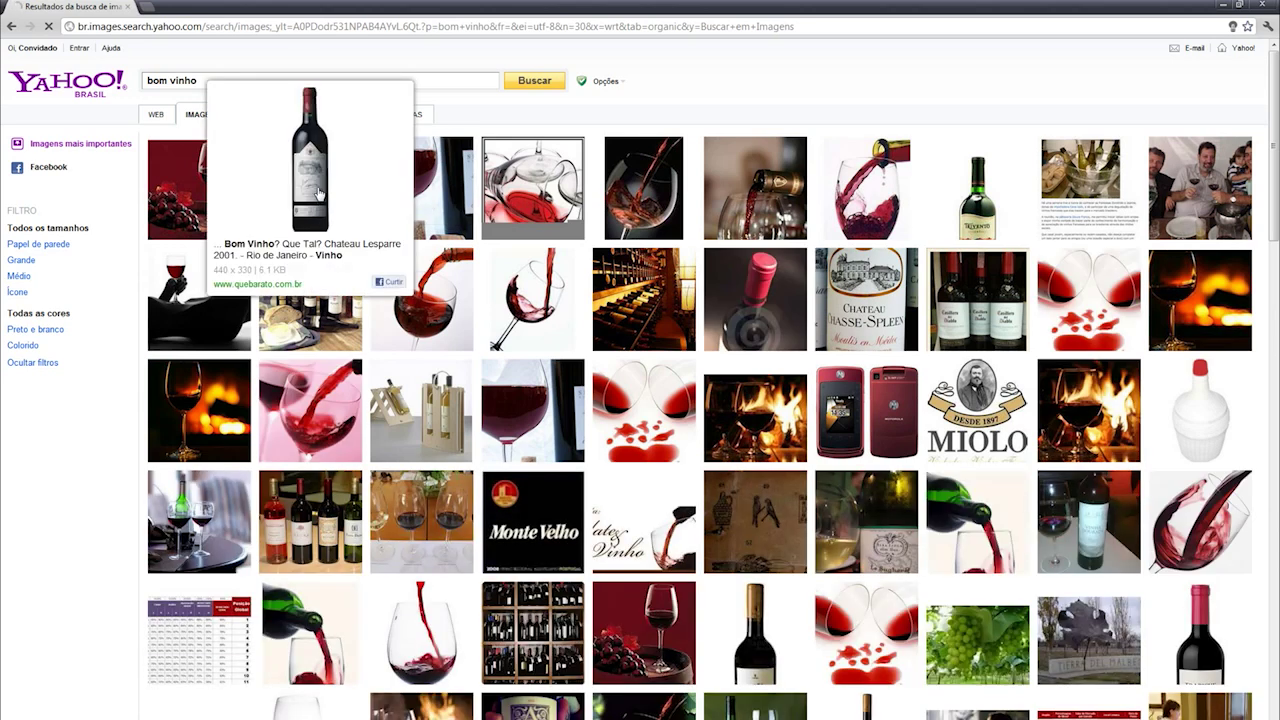
left_click(325, 190)
left_click_drag(594, 340, 588, 346)
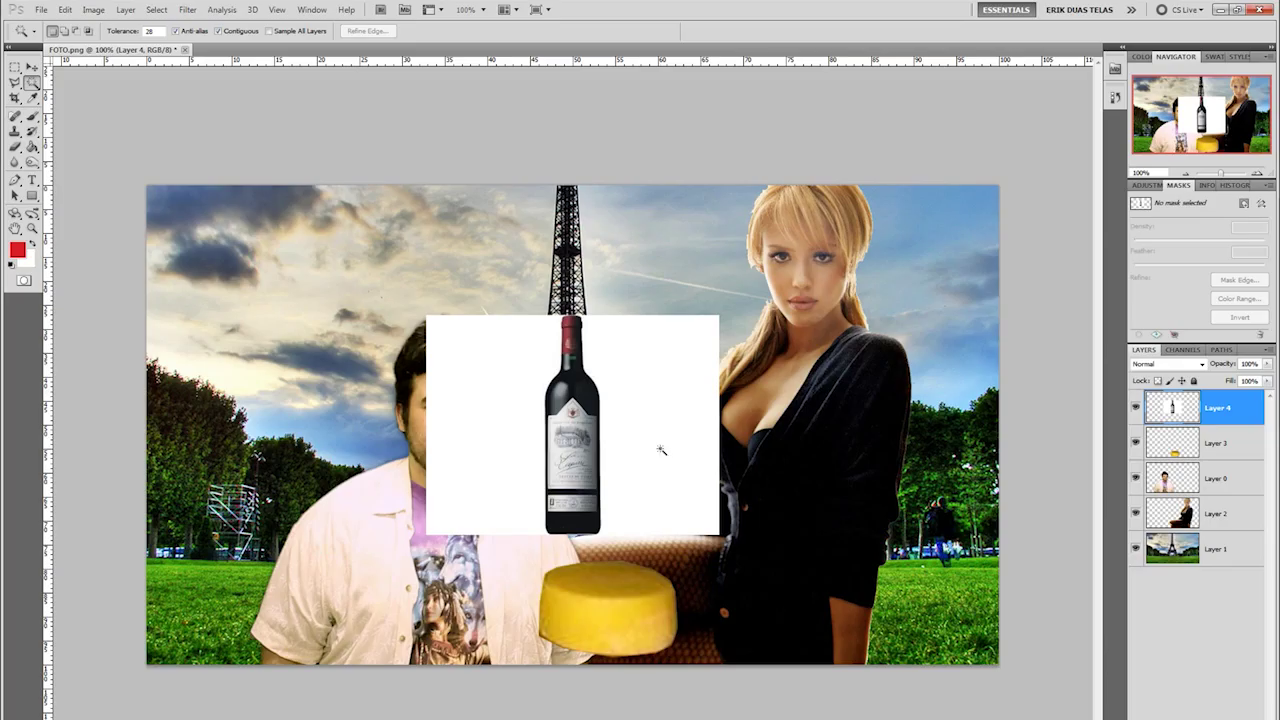
Select the white areas on both sides of the wine bottle with the Magic Wand, delete them, and clear the selection
left_click(660, 455)
key("Delete")
left_click(466, 443)
key("Delete")
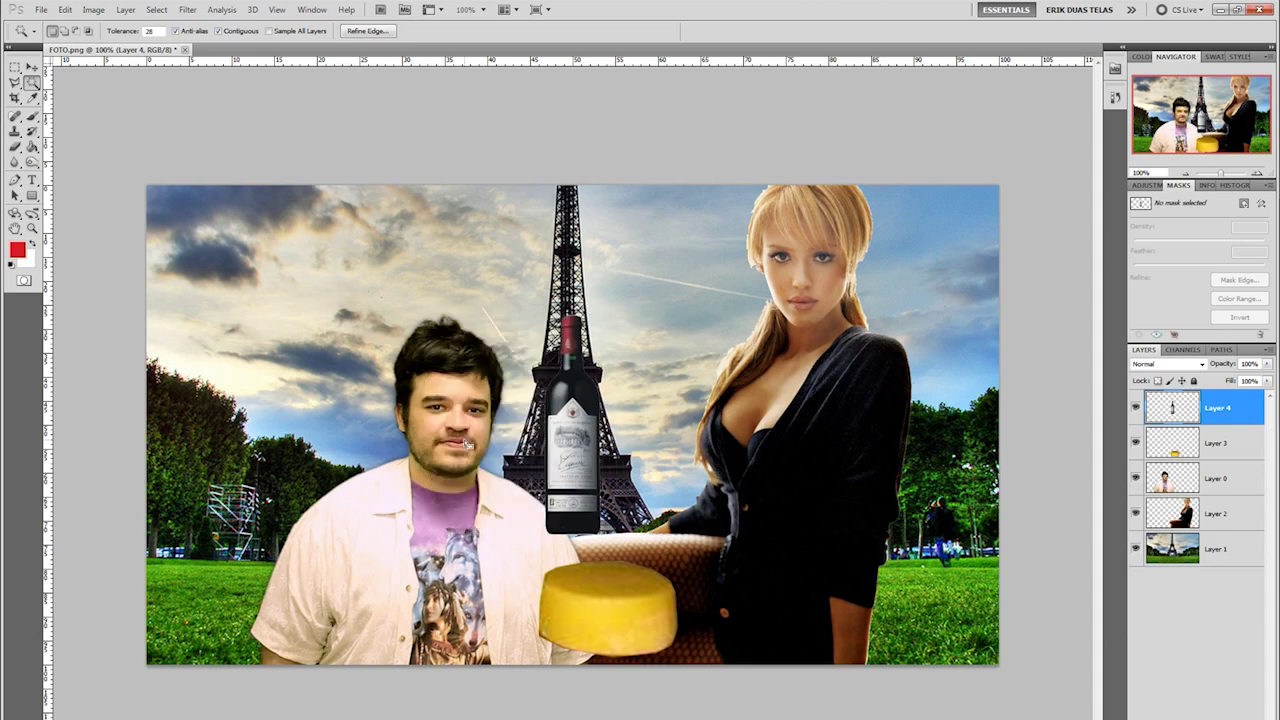
key("ctrl+d")
Scale the wine bottle down to 91.15% and place it beside the cheese at the image's lower edge
left_click(31, 65)
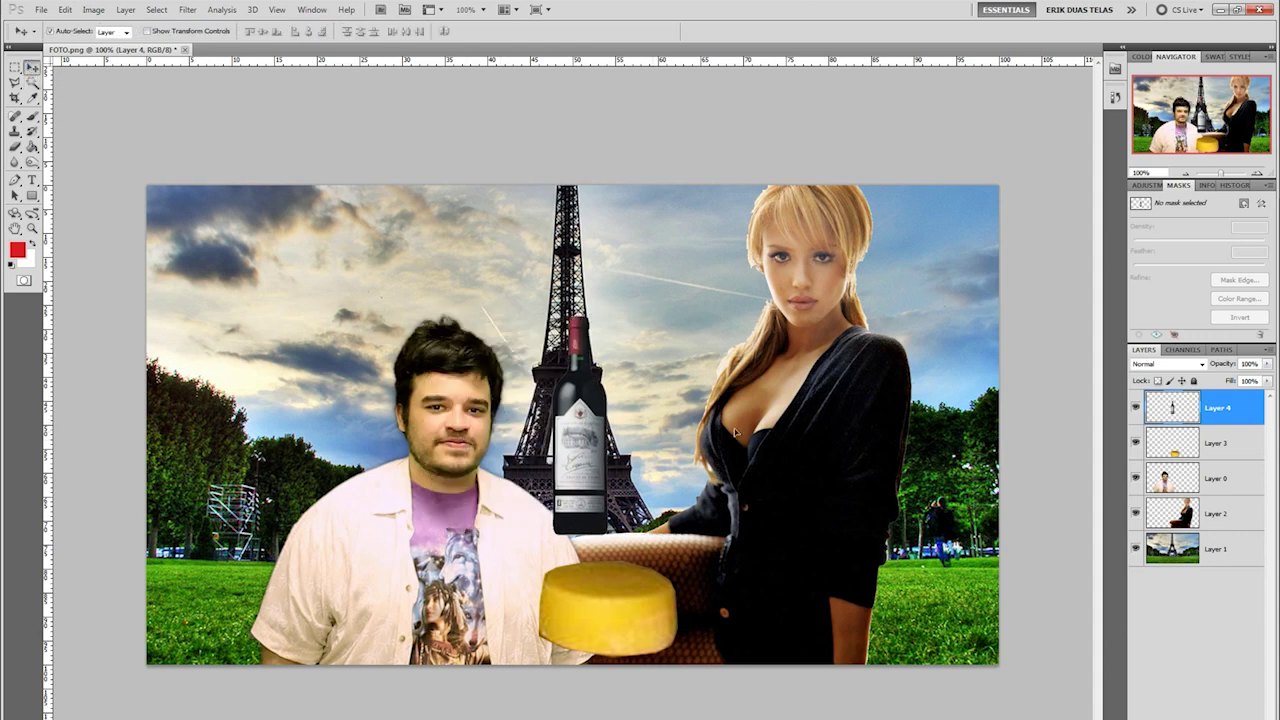
left_click_drag(581, 422, 686, 467)
key("ctrl+t")
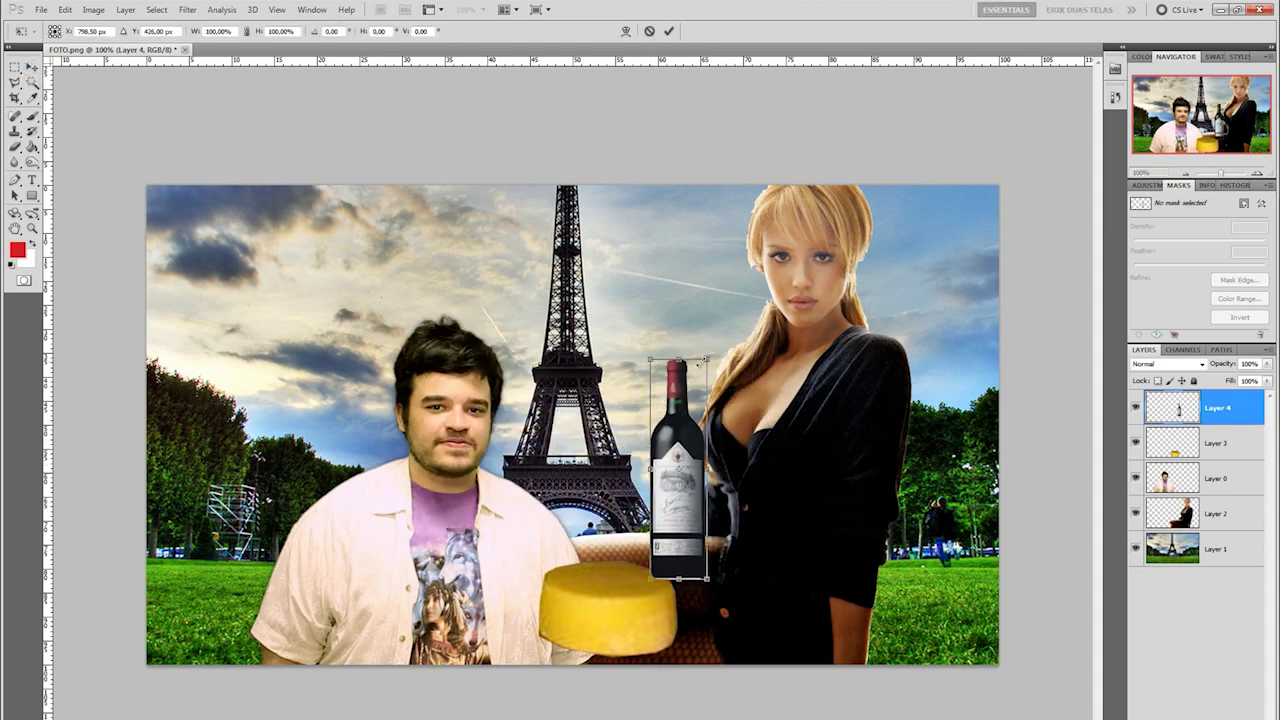
mouse_move(704, 359)
left_mouse_down()
mouse_move(712, 349)
mouse_move(704, 367)
left_mouse_up()
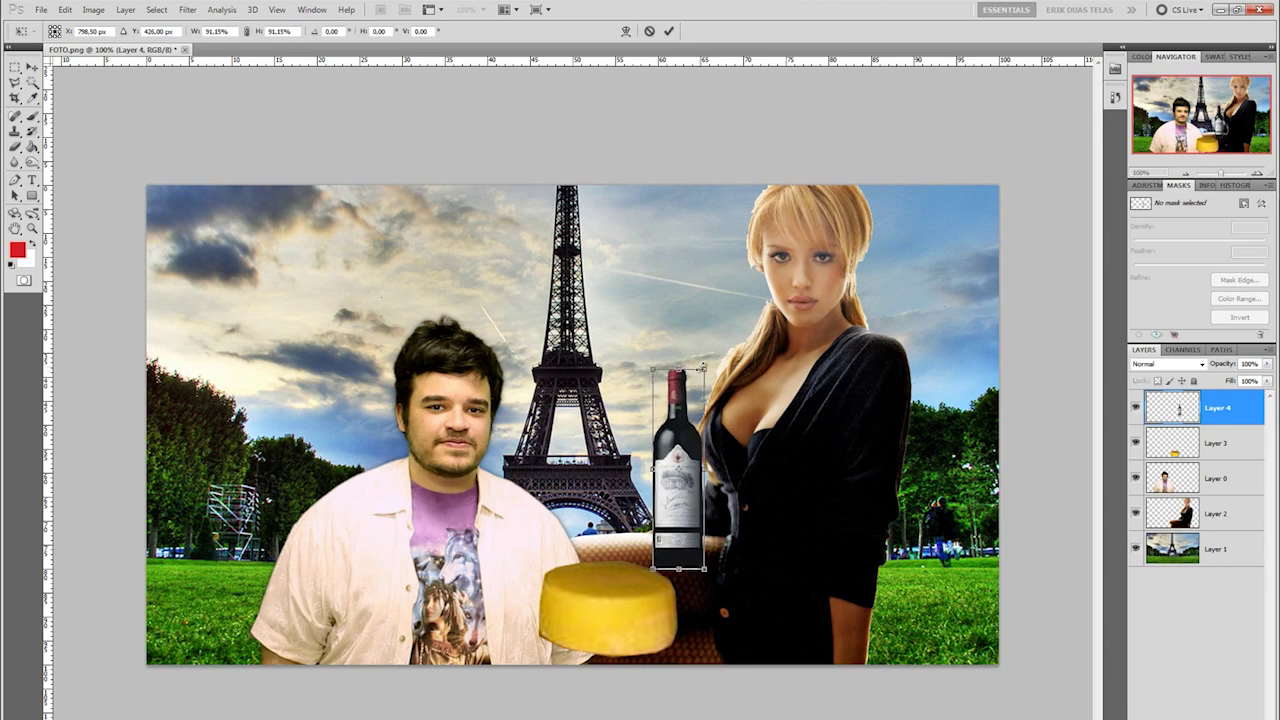
key("Return")
left_click_drag(686, 444, 696, 536)
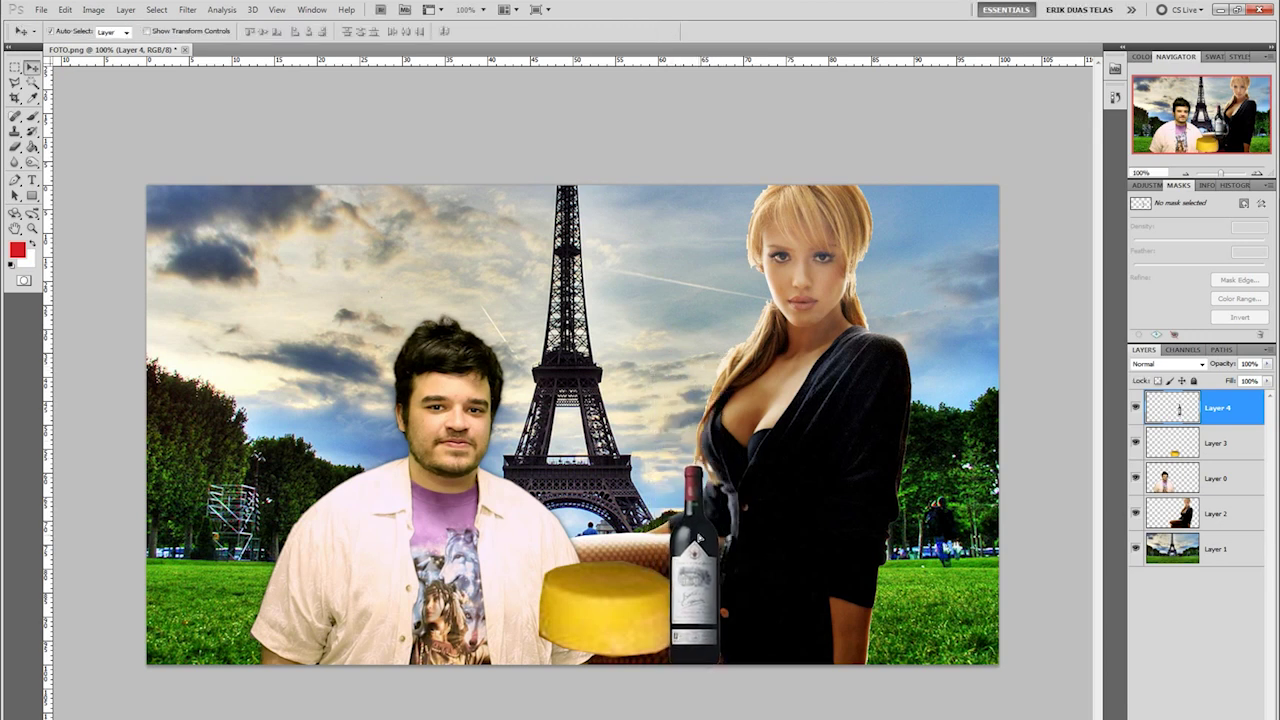